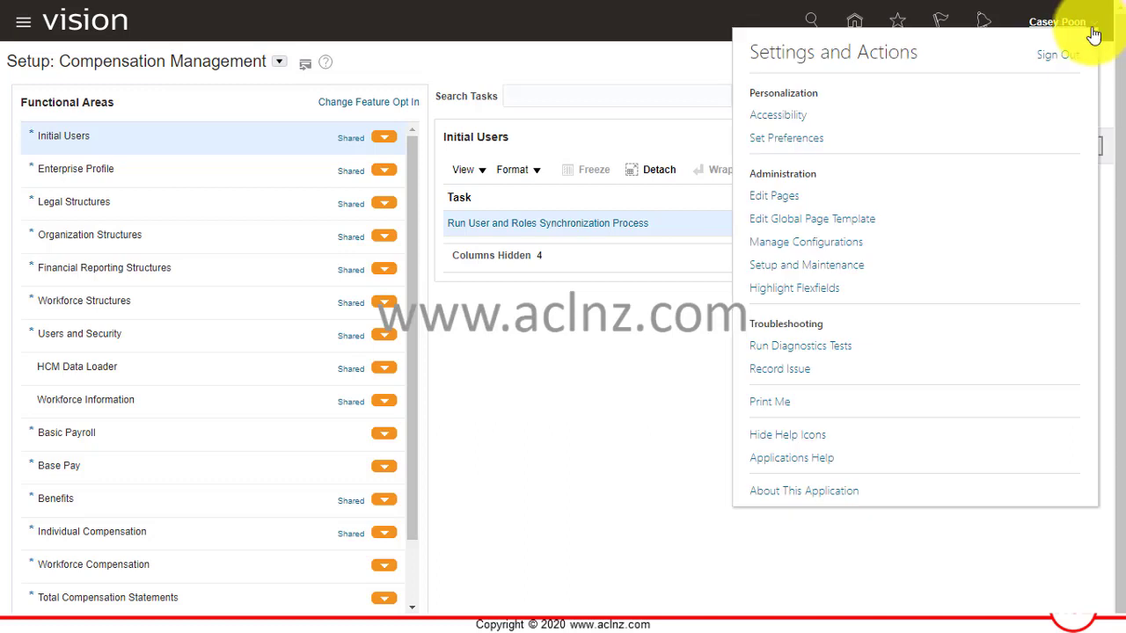
- Go to Setup and Maintenance and switch the setup offering to Procurement
click(825, 272)
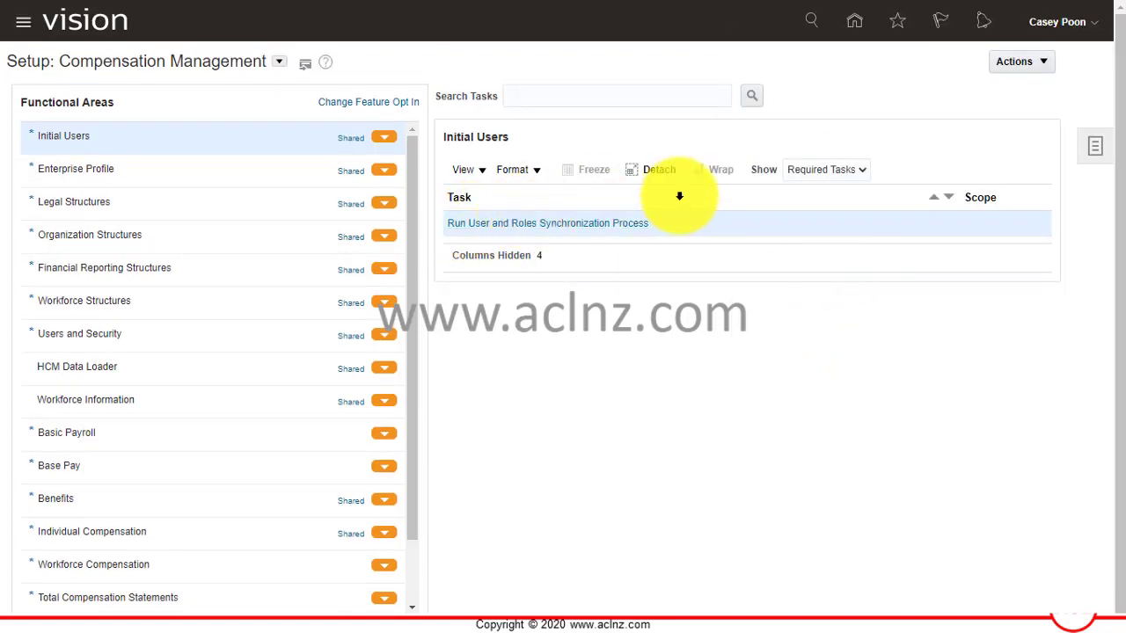
click(279, 63)
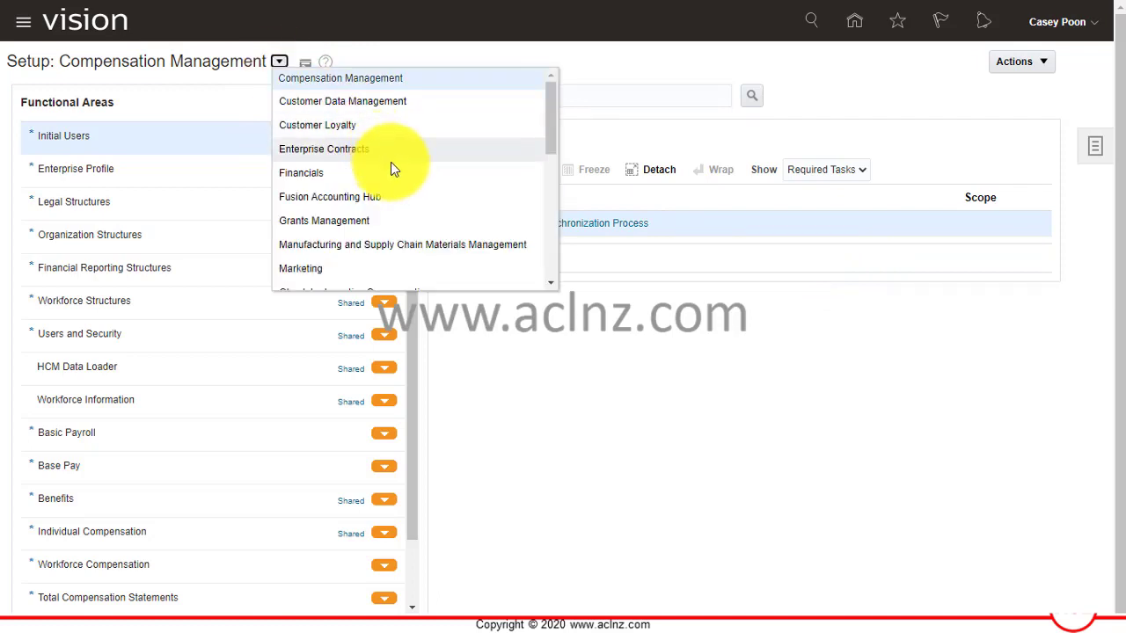
scroll(391, 163, down, 2)
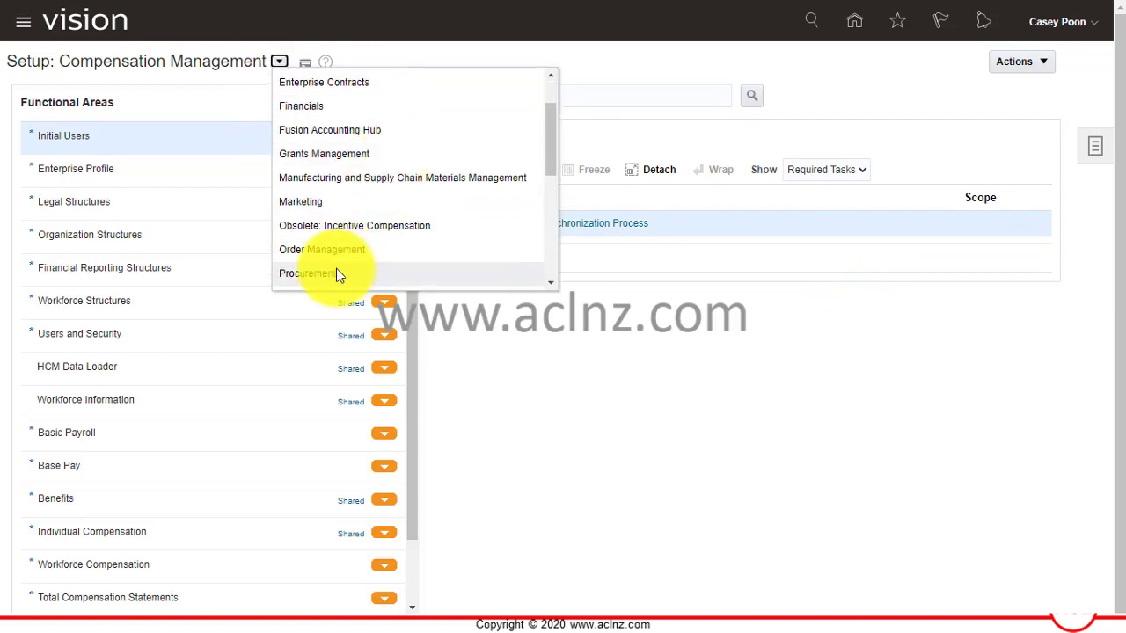
click(337, 273)
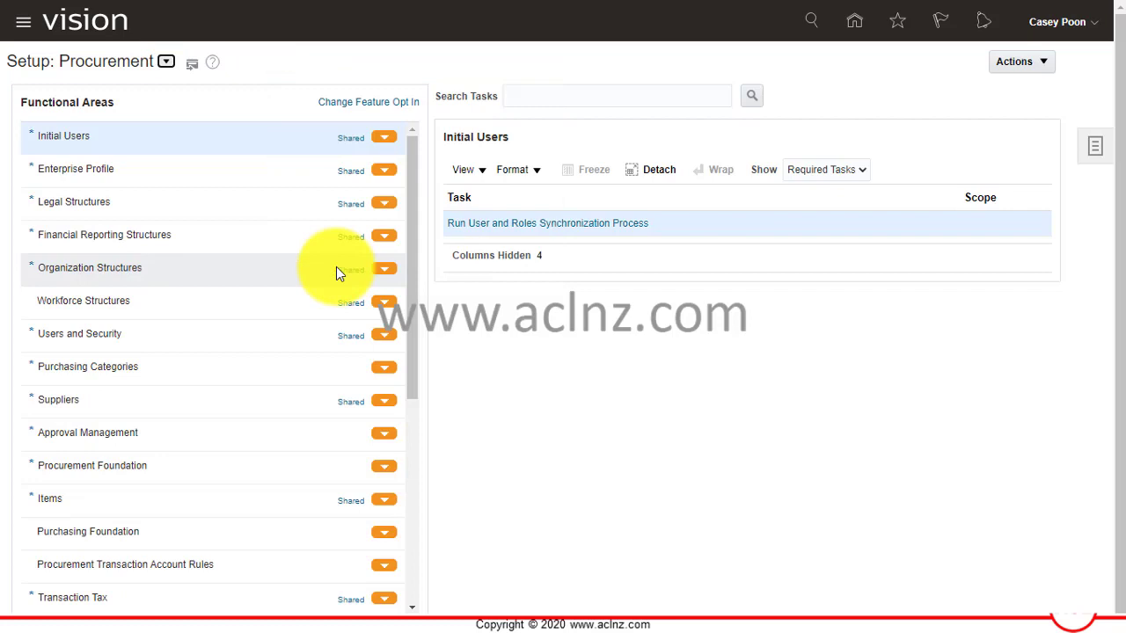
- Search the setup tasks for Value Set and open Manage Information Template Value Sets under Self Service Procurement
click(549, 99)
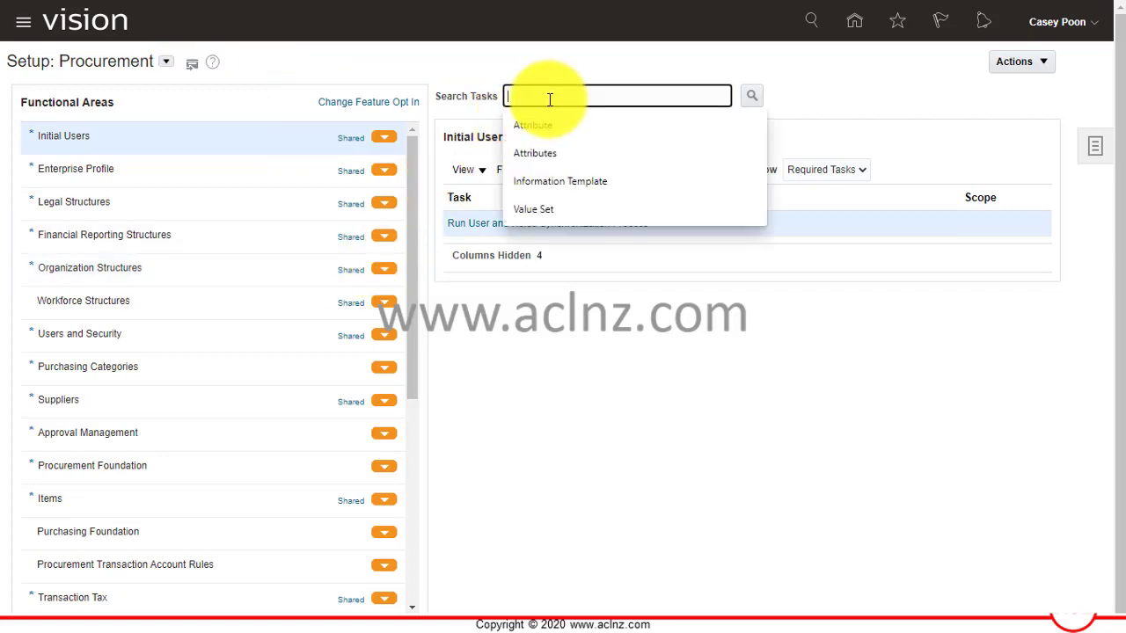
click(533, 211)
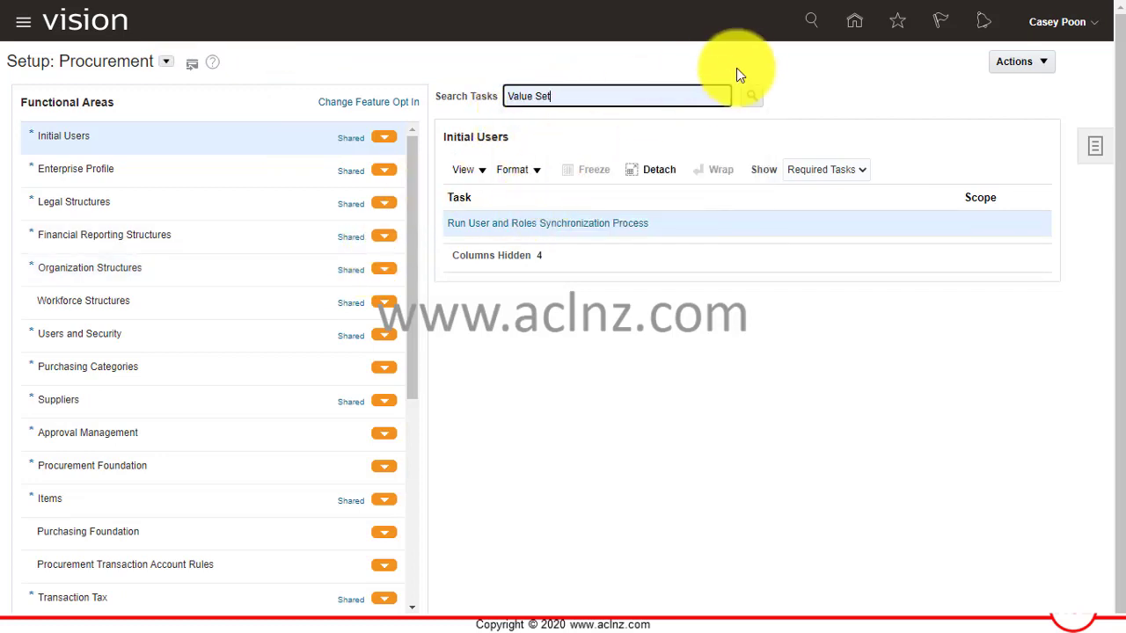
click(745, 97)
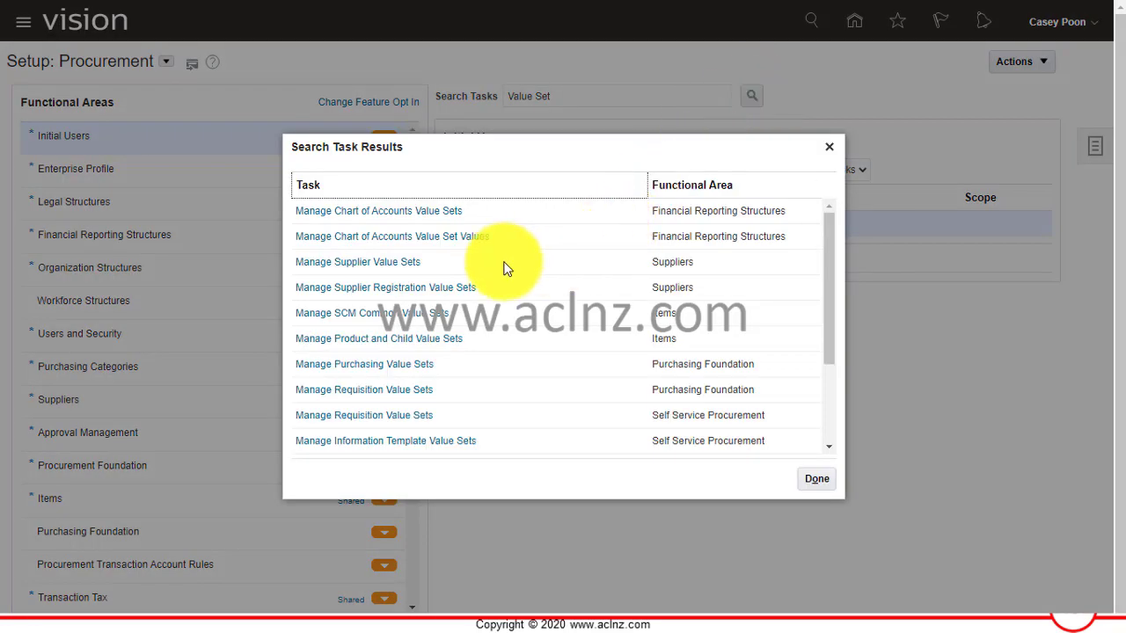
scroll(530, 327, down, 1)
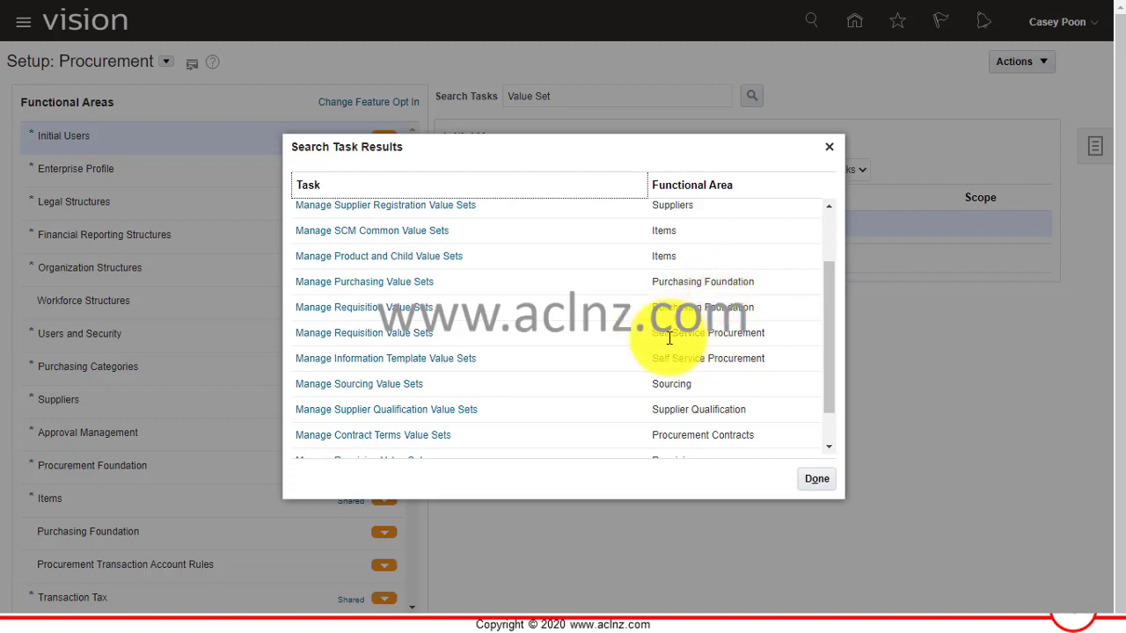
click(349, 340)
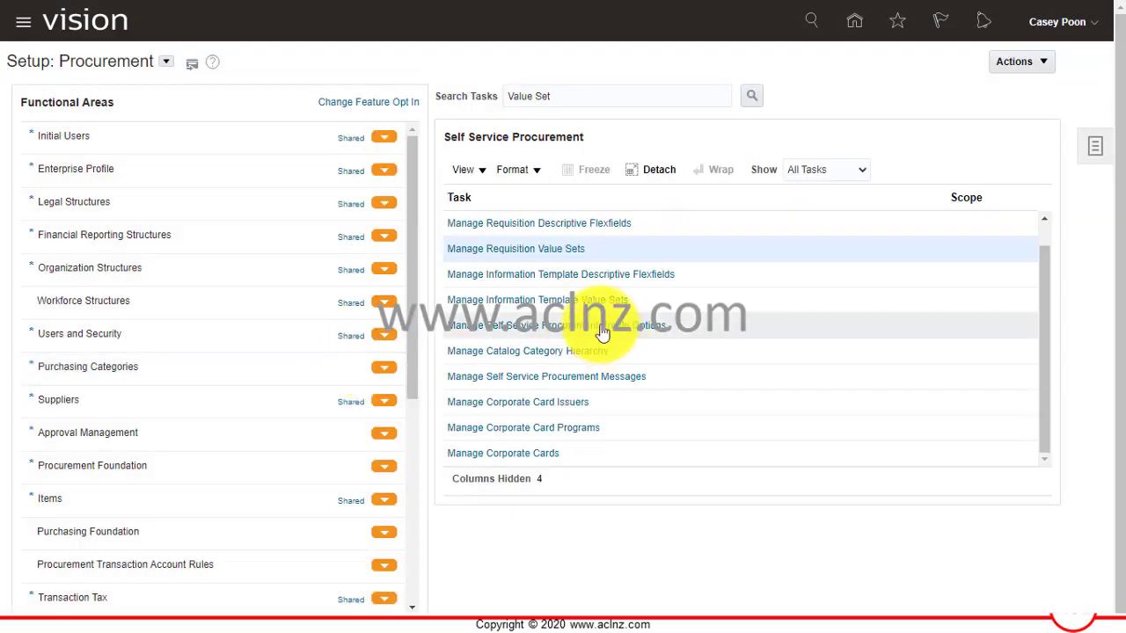
click(553, 303)
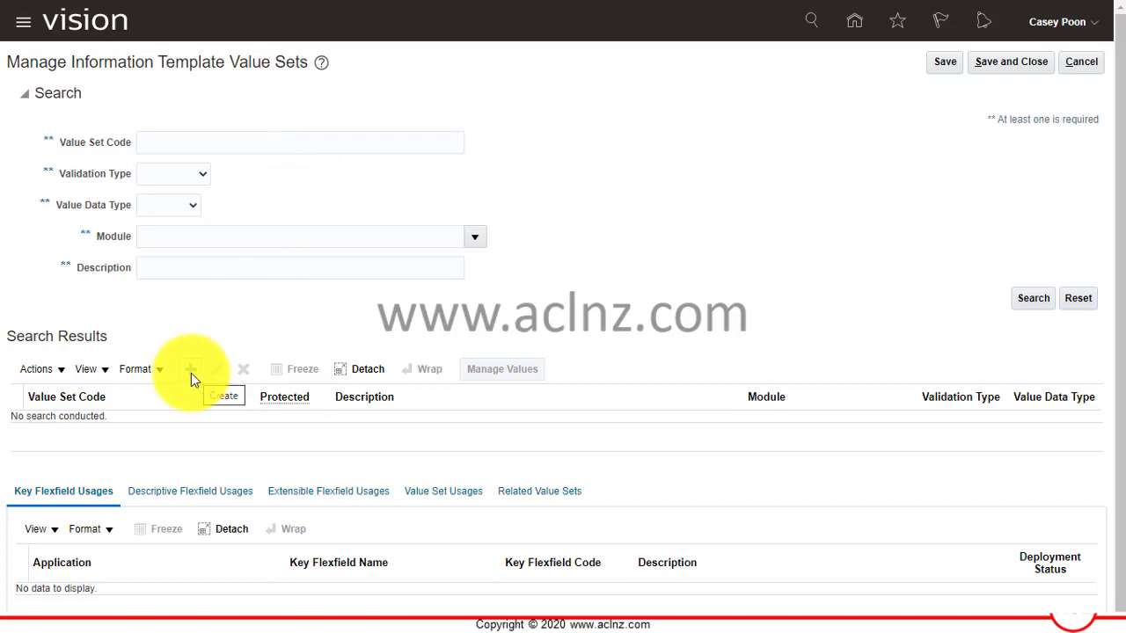
- Start creating a new information template value set
click(60, 371)
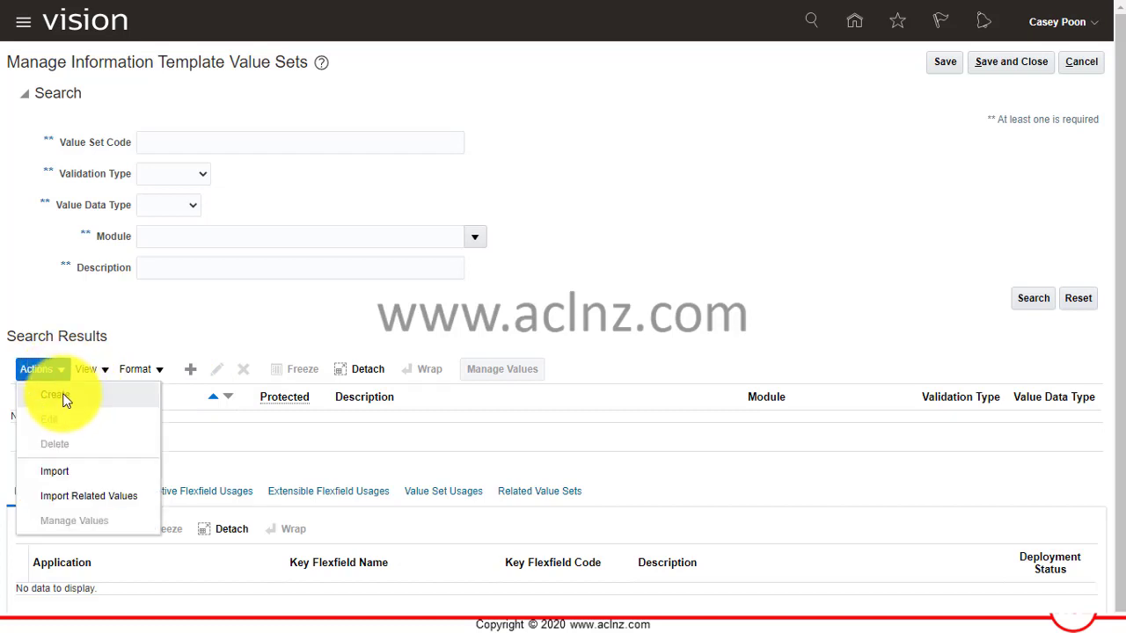
click(50, 334)
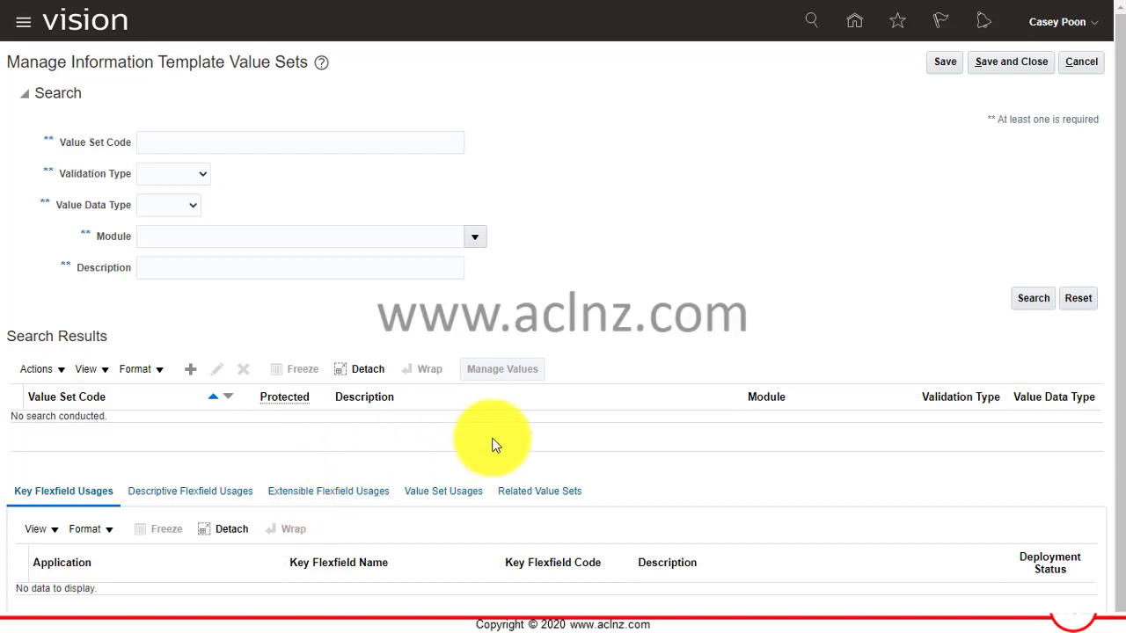
scroll(492, 444, down, 1)
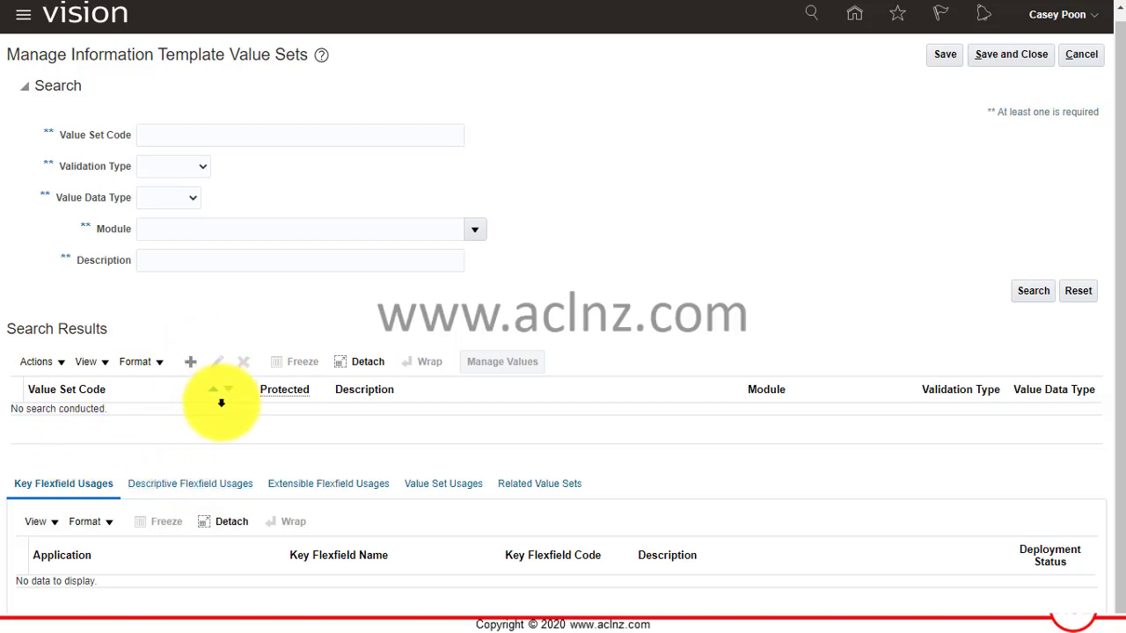
click(190, 368)
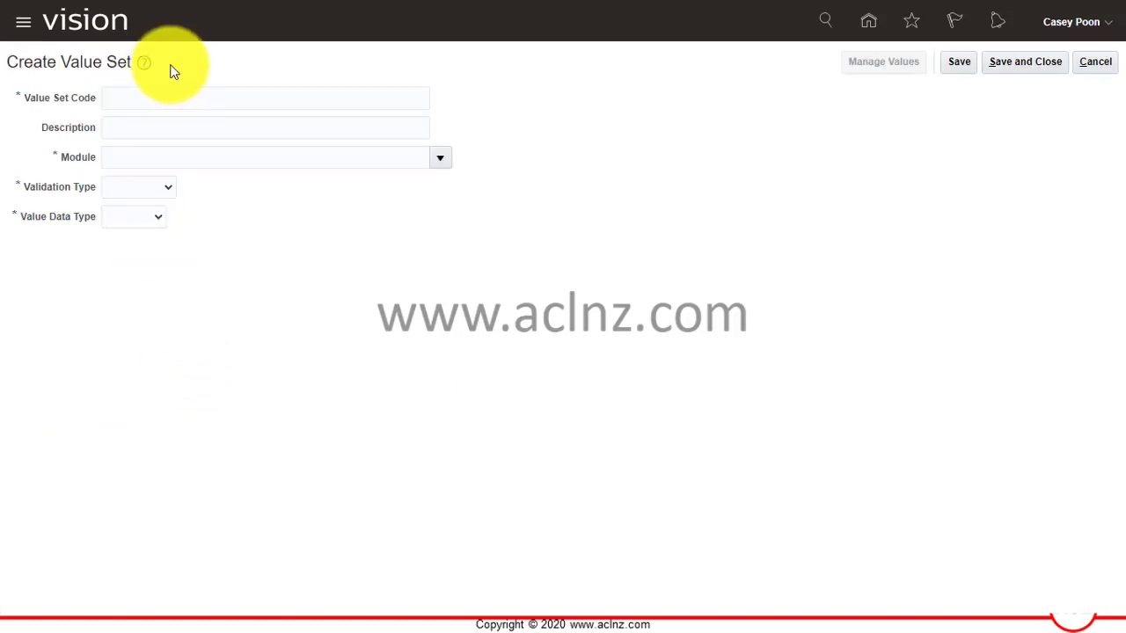
- Enter 150_CHARACTERS as the value set code and 150 Characters as its description
click(164, 97)
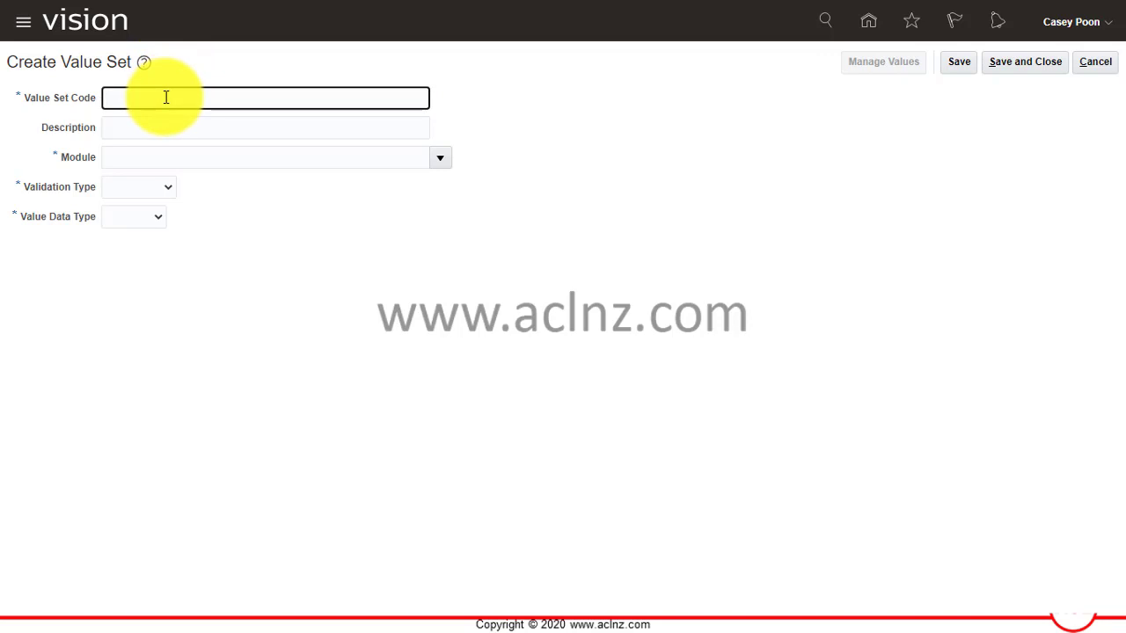
text(S)
key(BackSpace)
text(S)
key(BackSpace)
text(S)
key(BackSpace)
text(150 Characters)
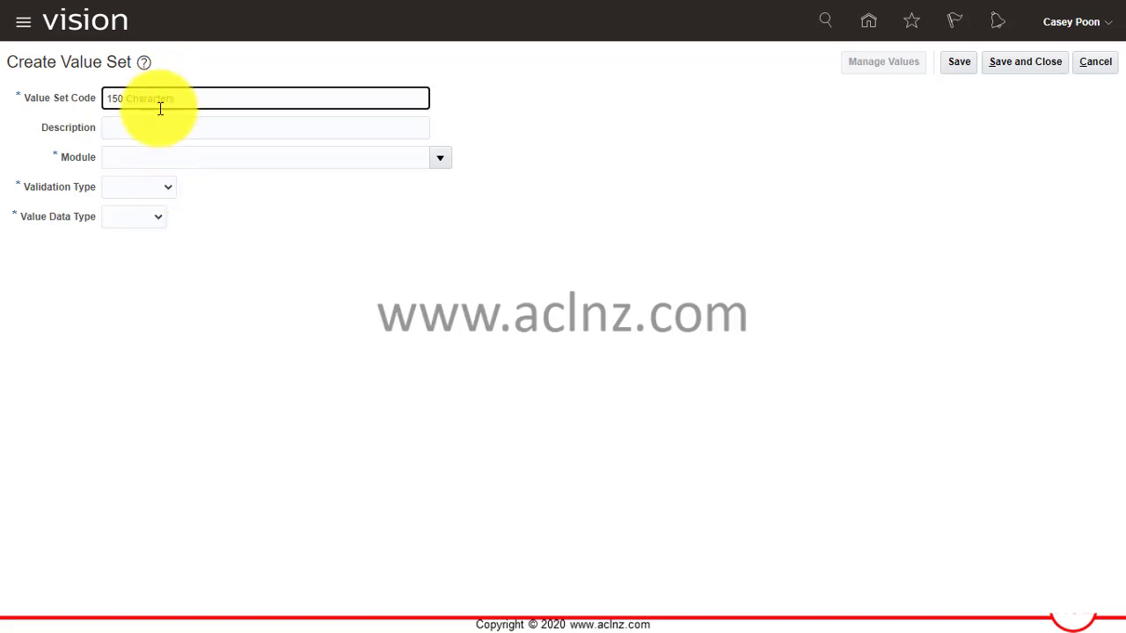
click(126, 99)
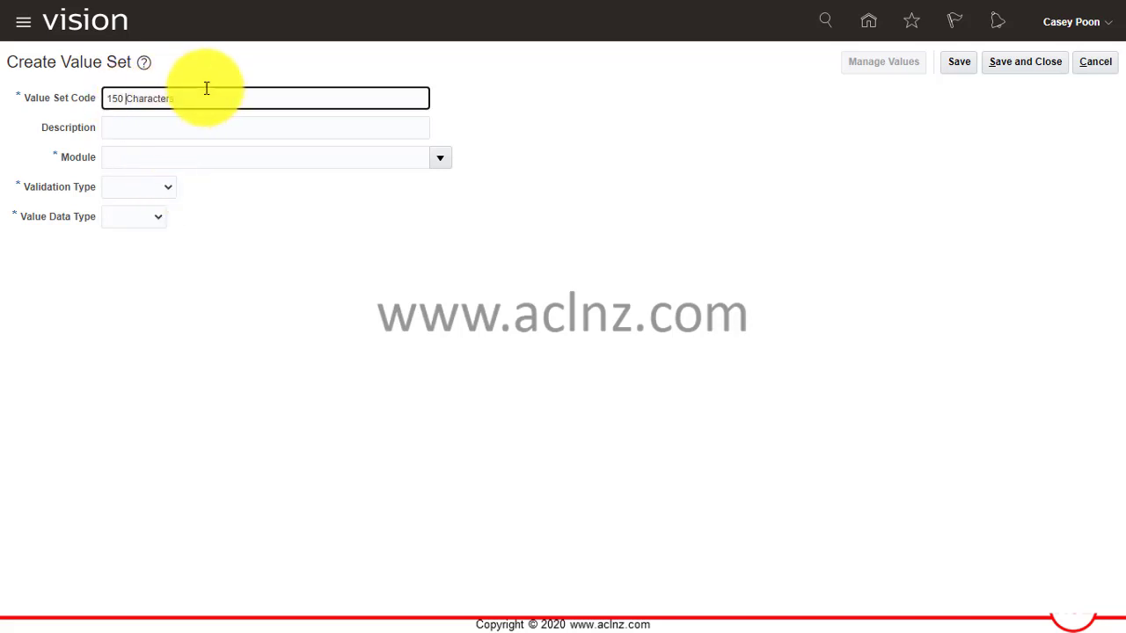
key(shift+End)
key(Delete)
text(_CHARACTERS)
key(Tab)
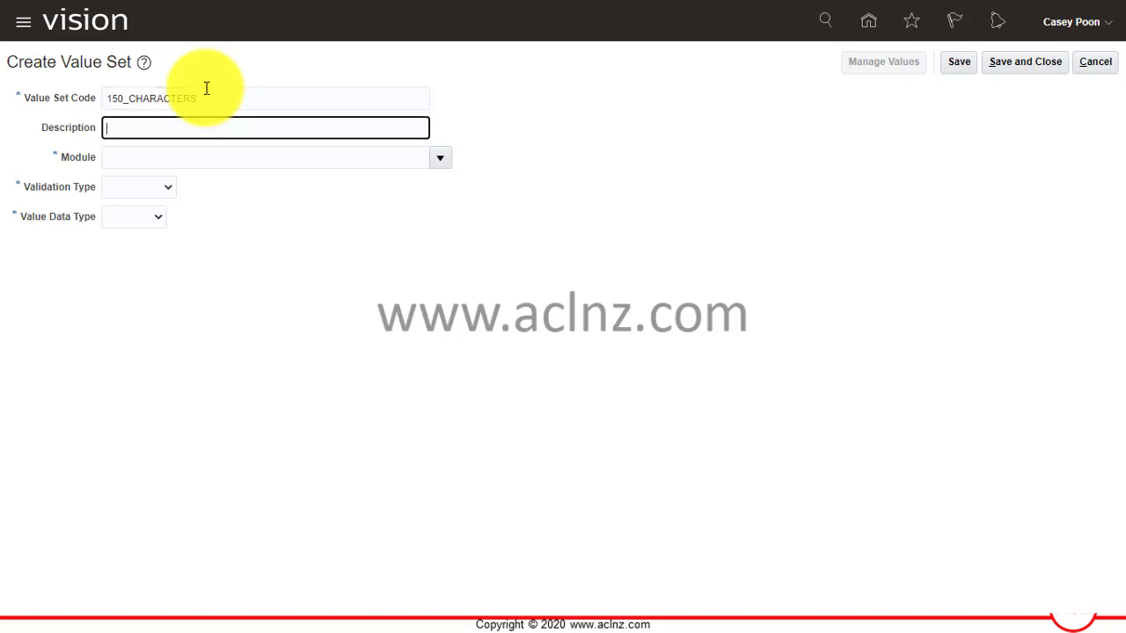
text(150 Characters)
key(Tab)
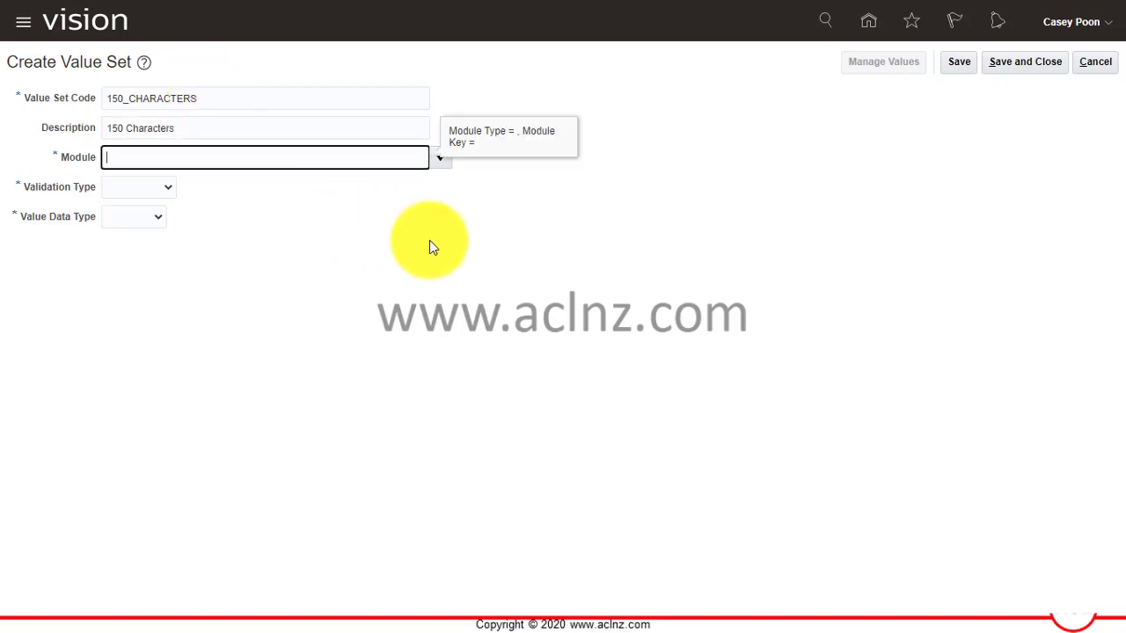
- Search the modules for Self and assign Self Service Procurement Common Components as the value set's module
click(444, 161)
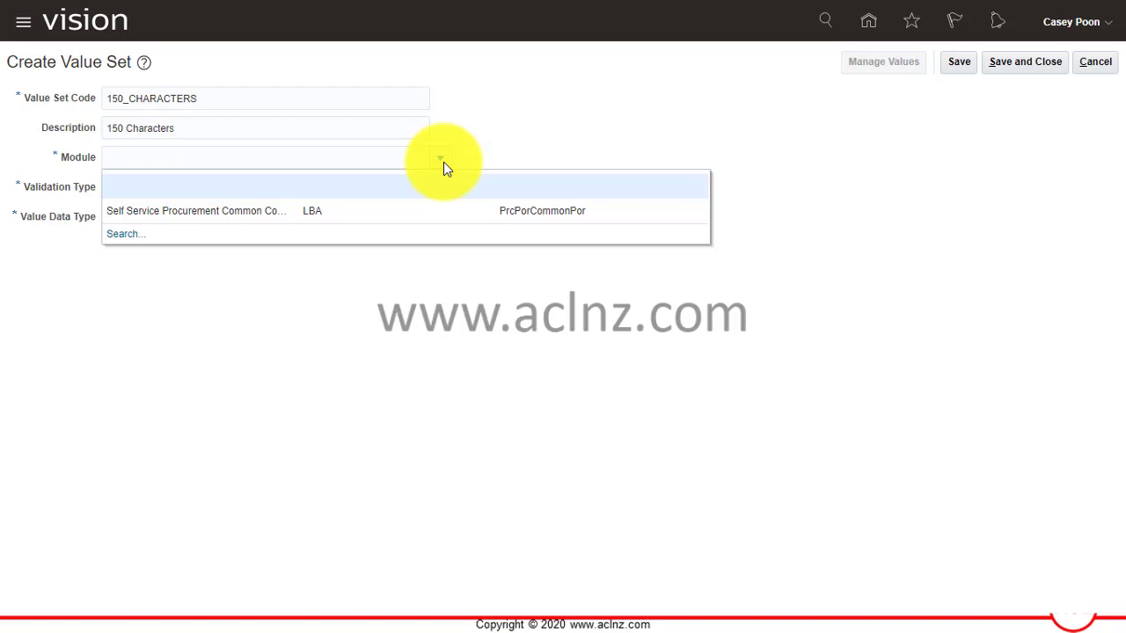
click(122, 237)
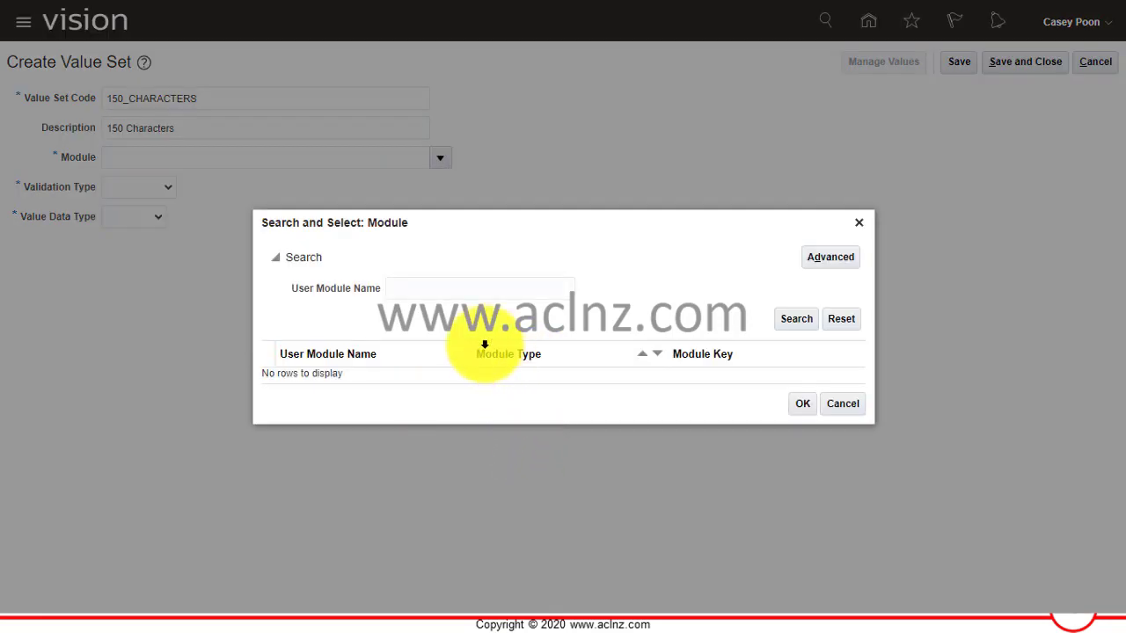
click(498, 287)
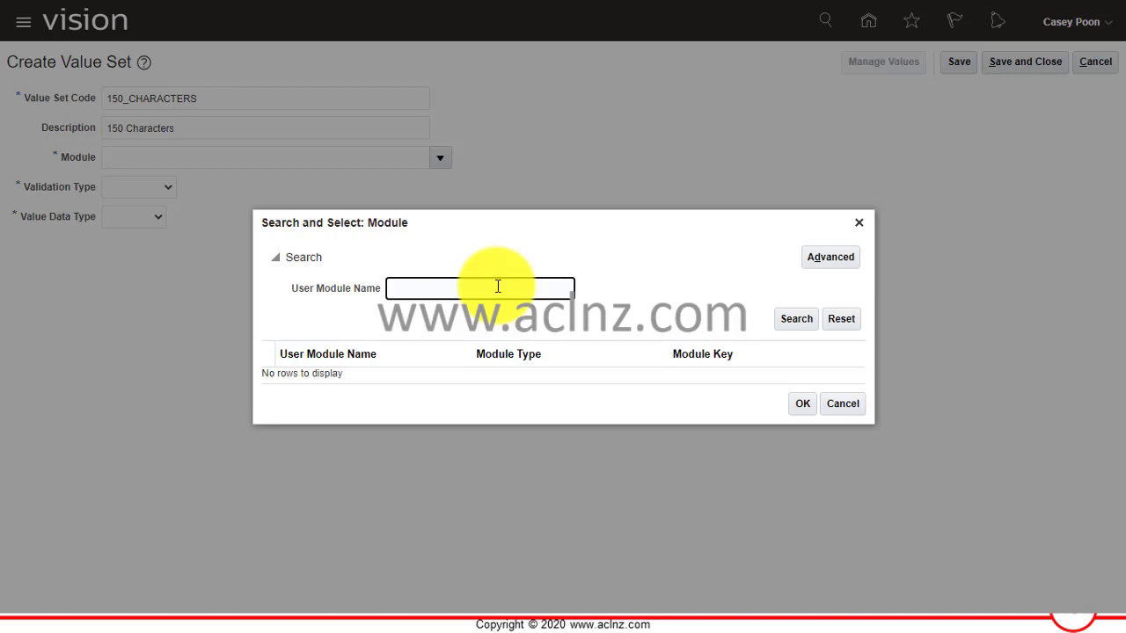
text(Self)
key(Return)
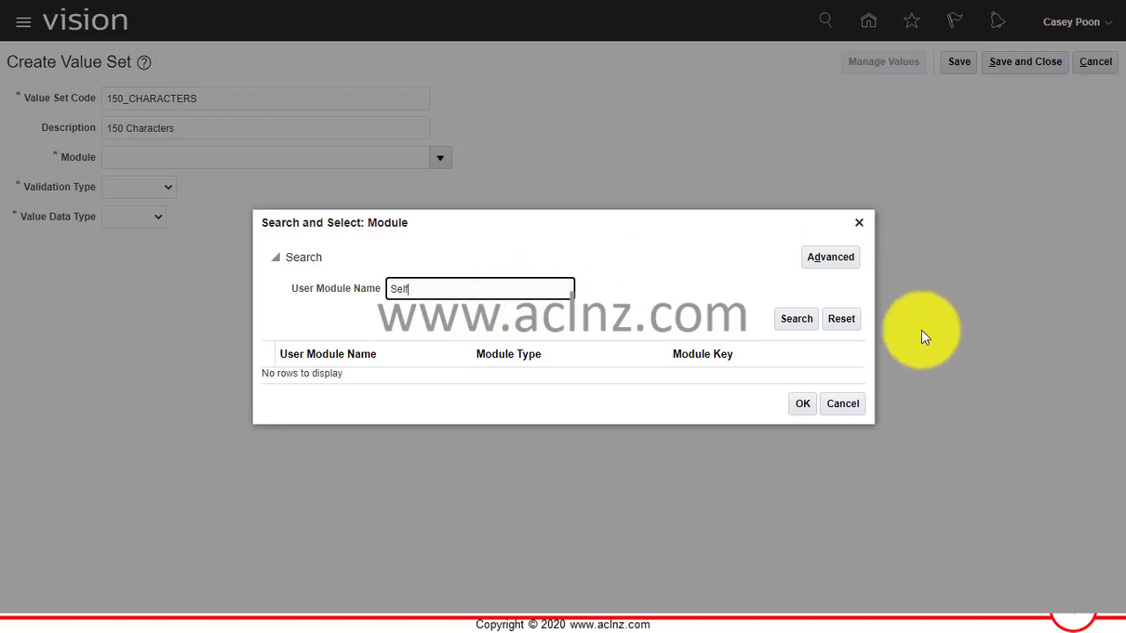
click(569, 378)
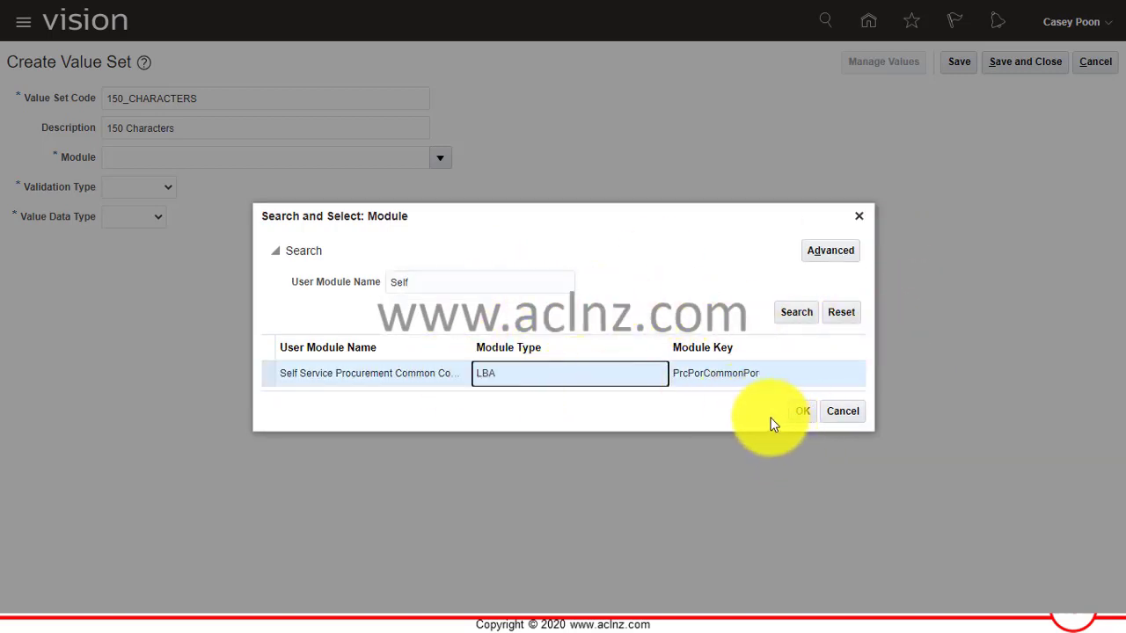
click(800, 411)
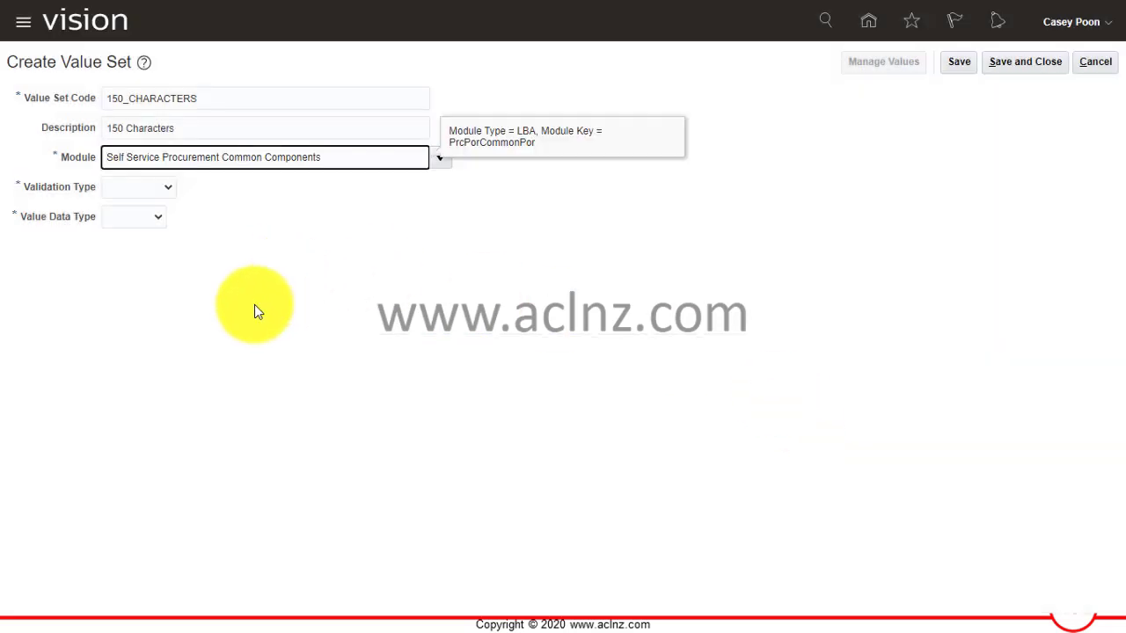
- Set the validation type to Format Only and the value data type to Character
click(166, 189)
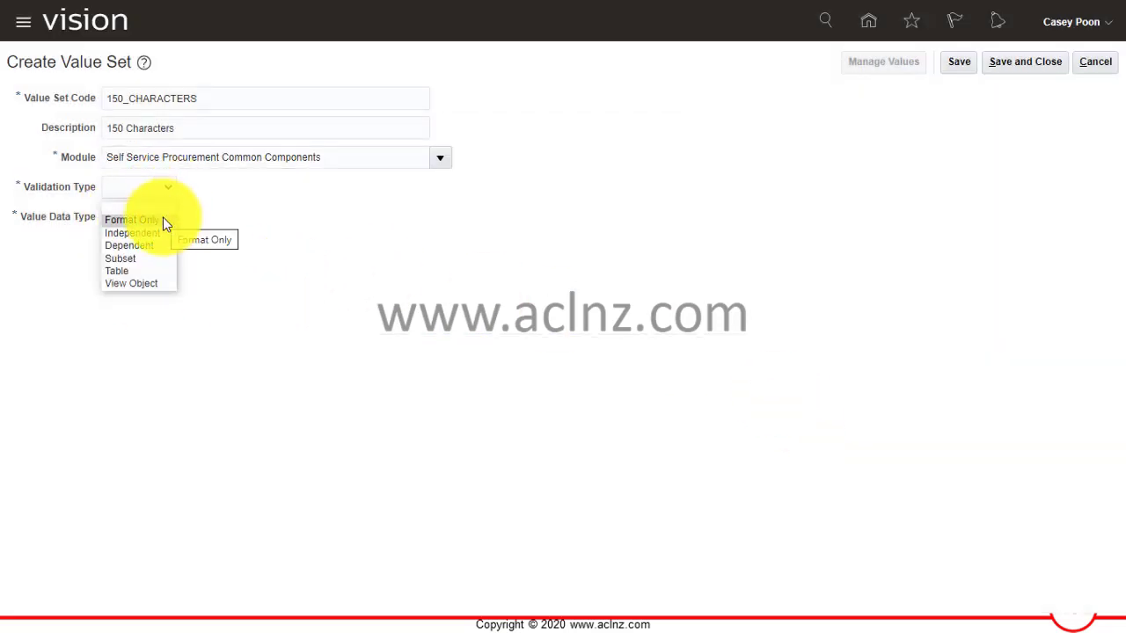
click(162, 219)
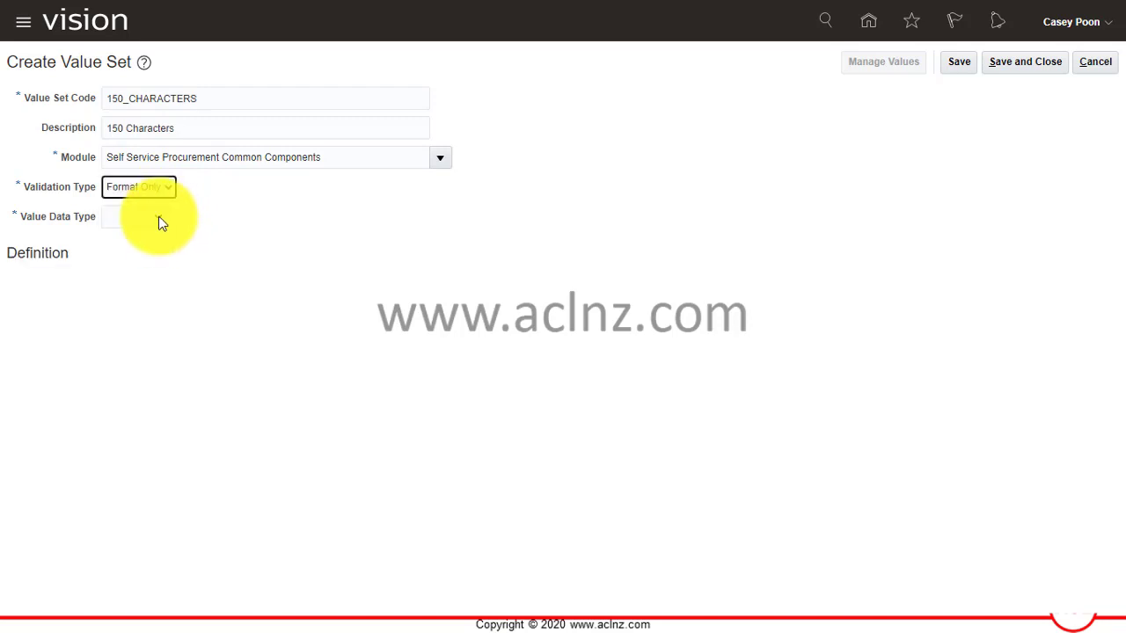
click(158, 219)
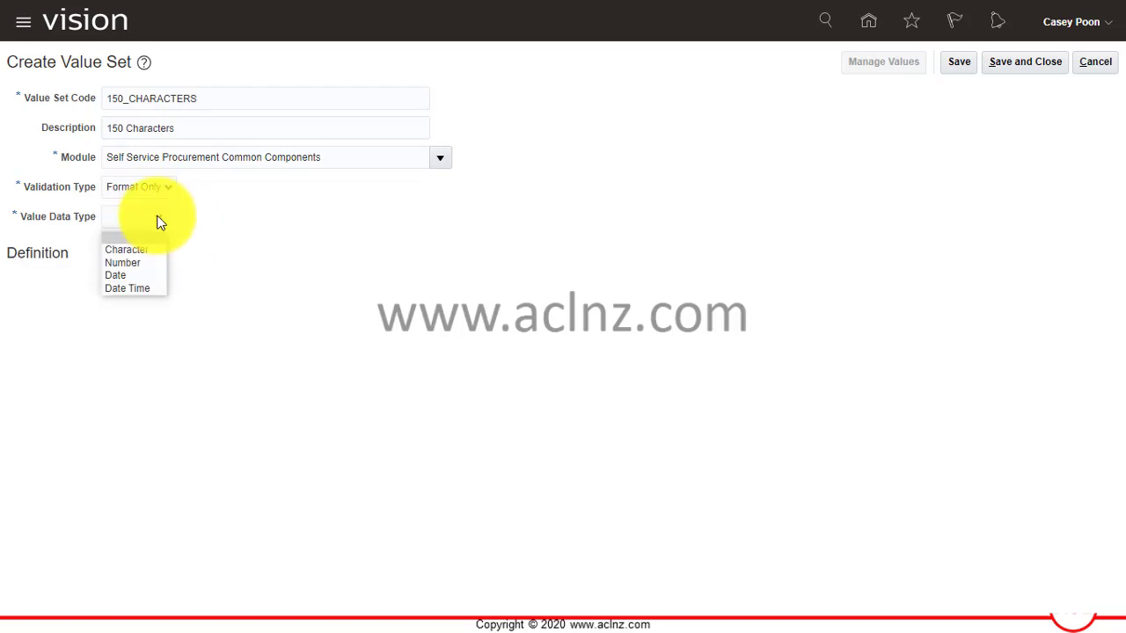
click(145, 247)
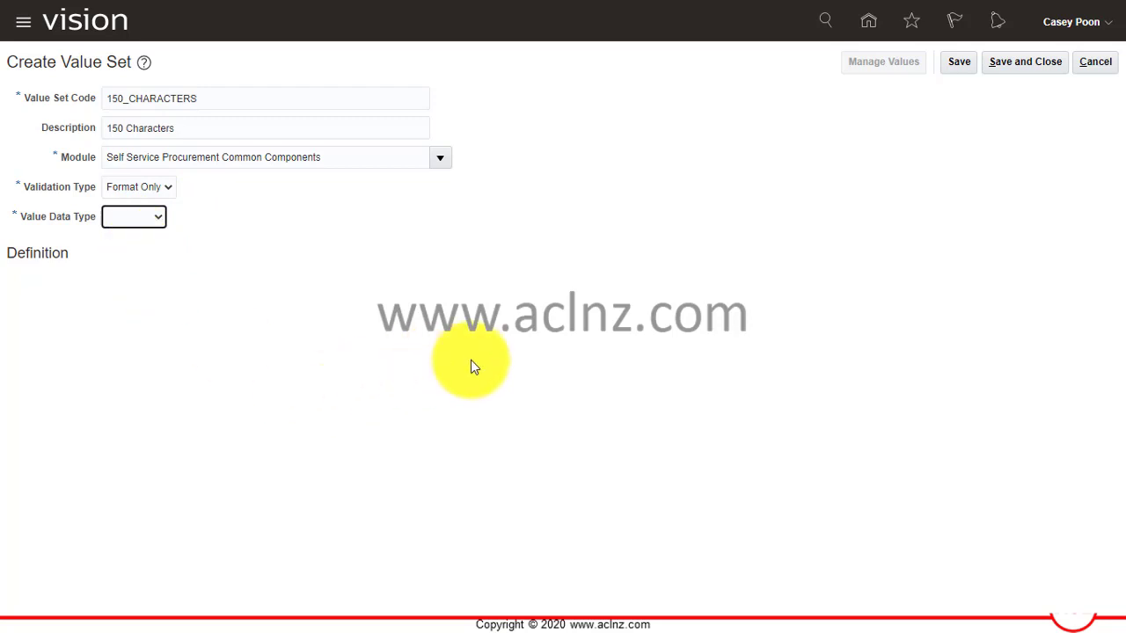
click(157, 217)
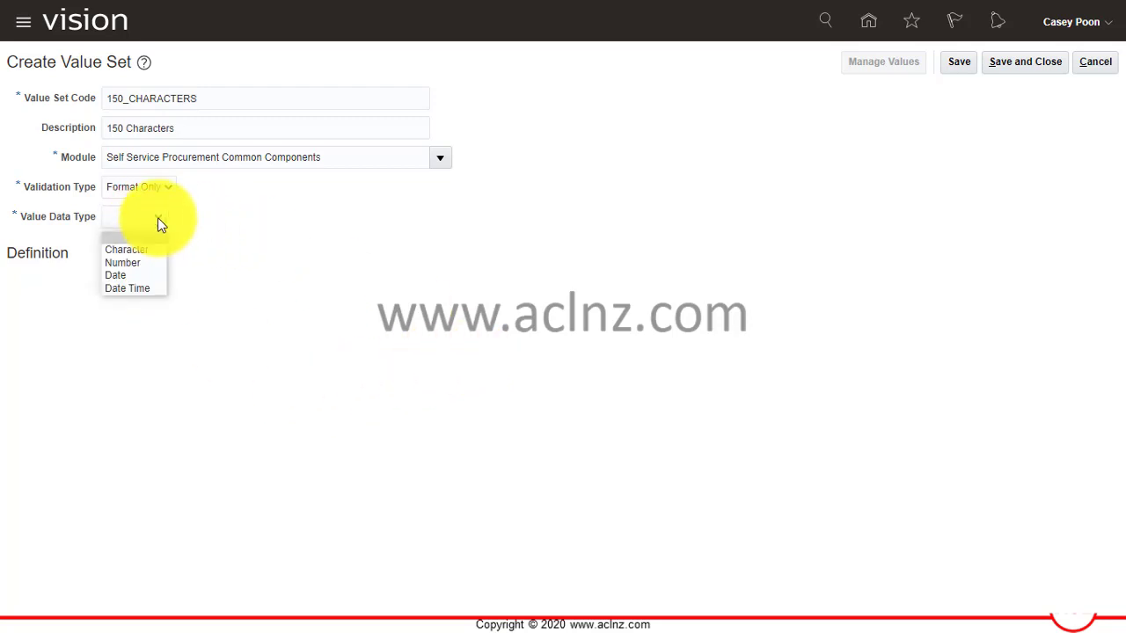
click(145, 246)
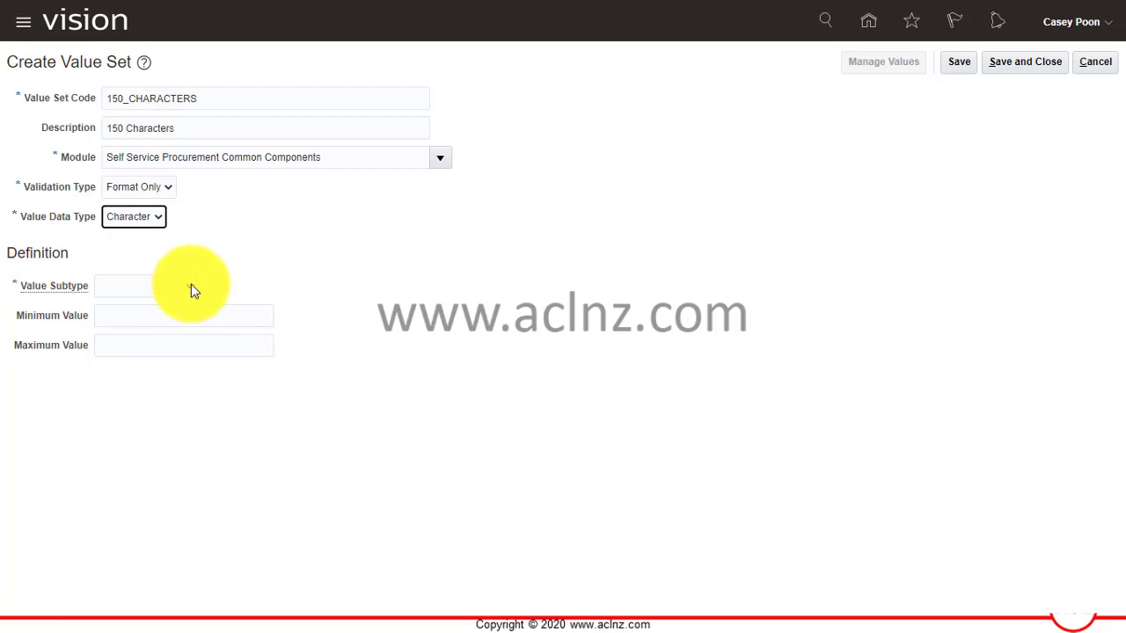
- Define the value subtype as Text with a maximum length of 150
click(193, 287)
click(157, 319)
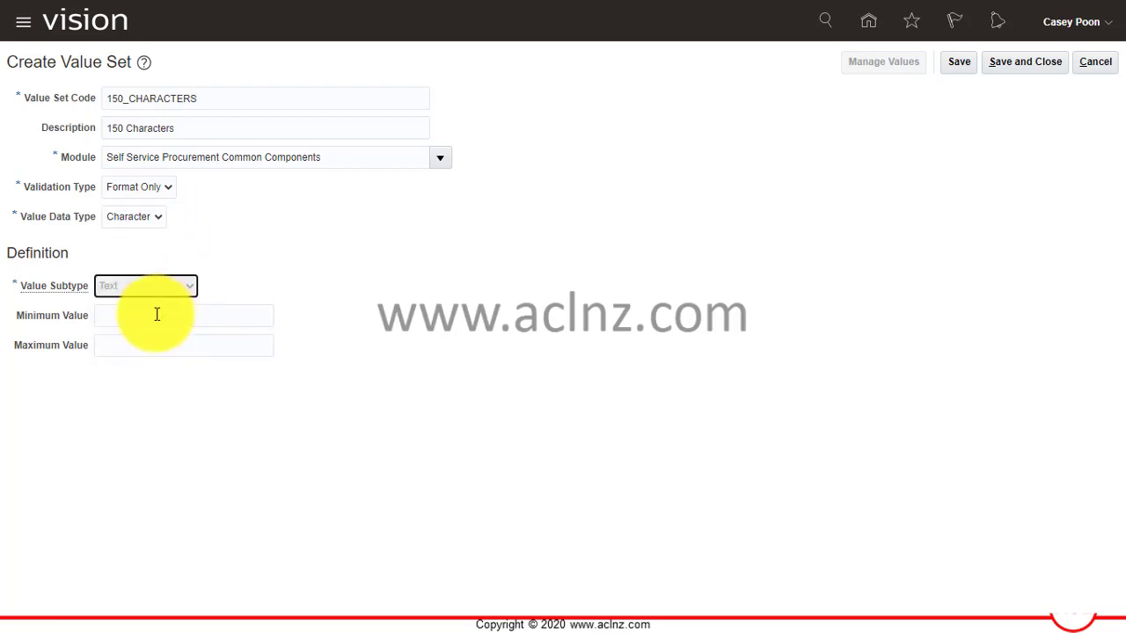
click(143, 315)
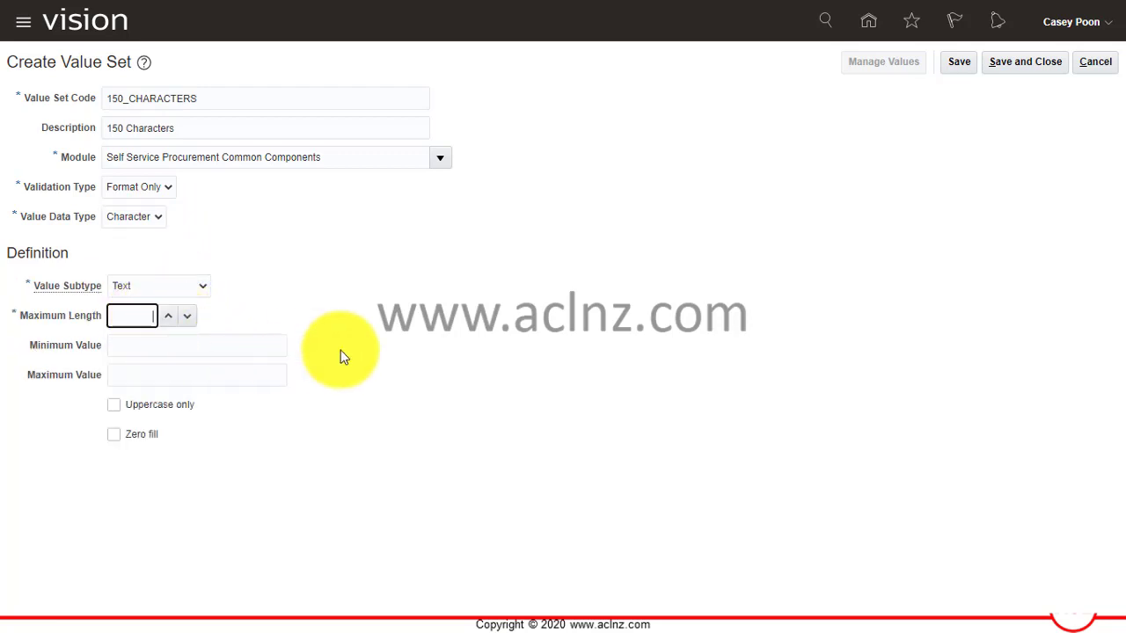
text(150)
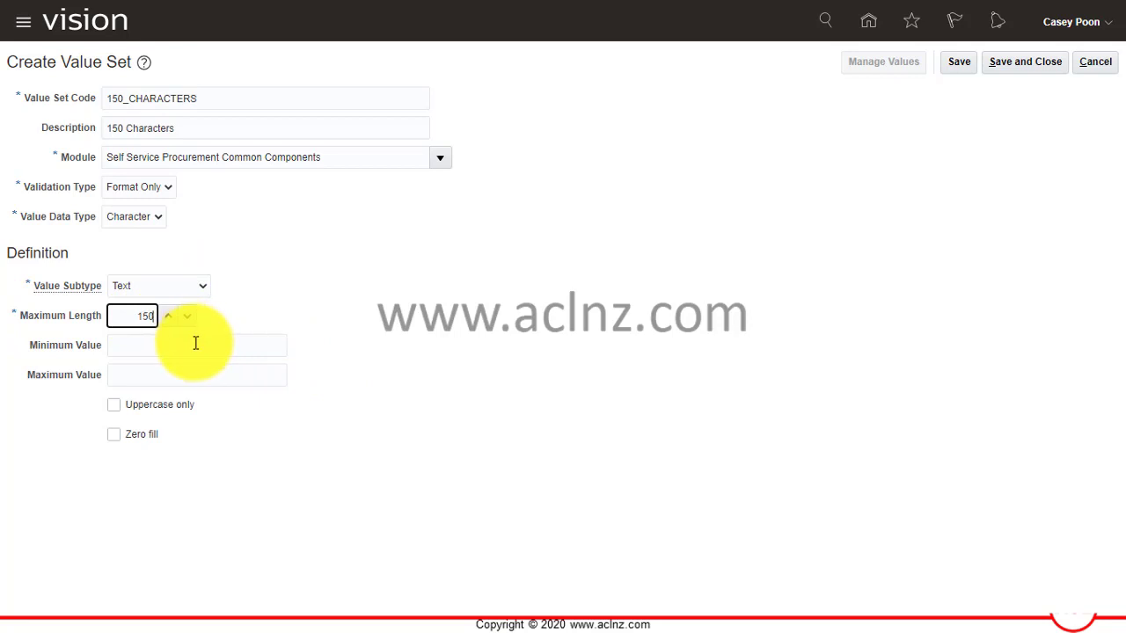
click(196, 343)
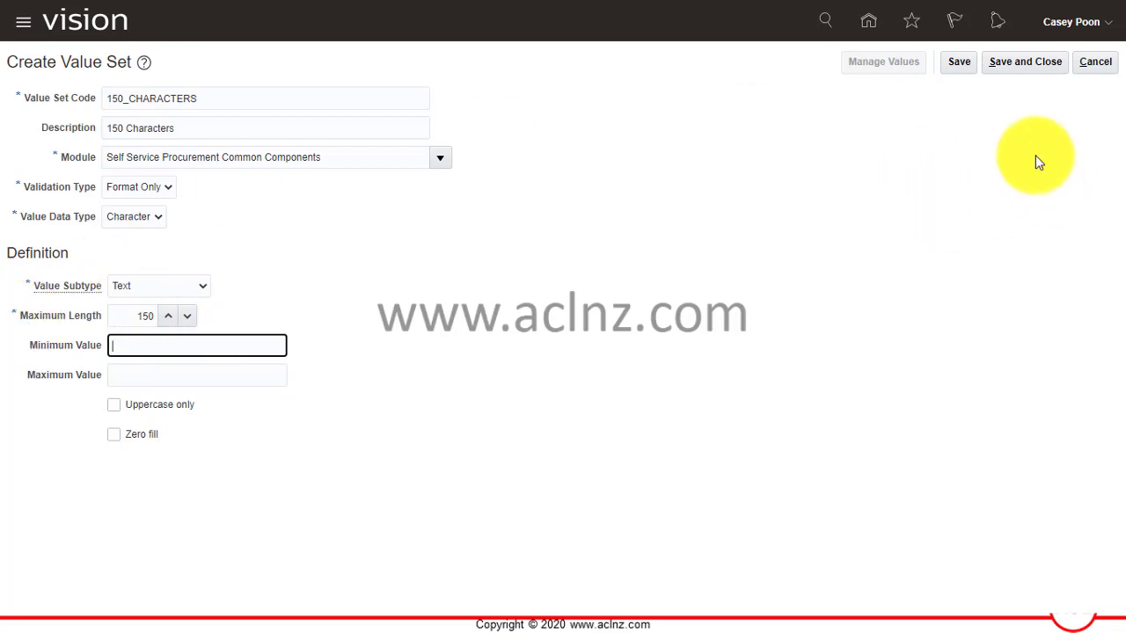
- Save the 150_CHARACTERS value set and return to the value set management page
click(1014, 66)
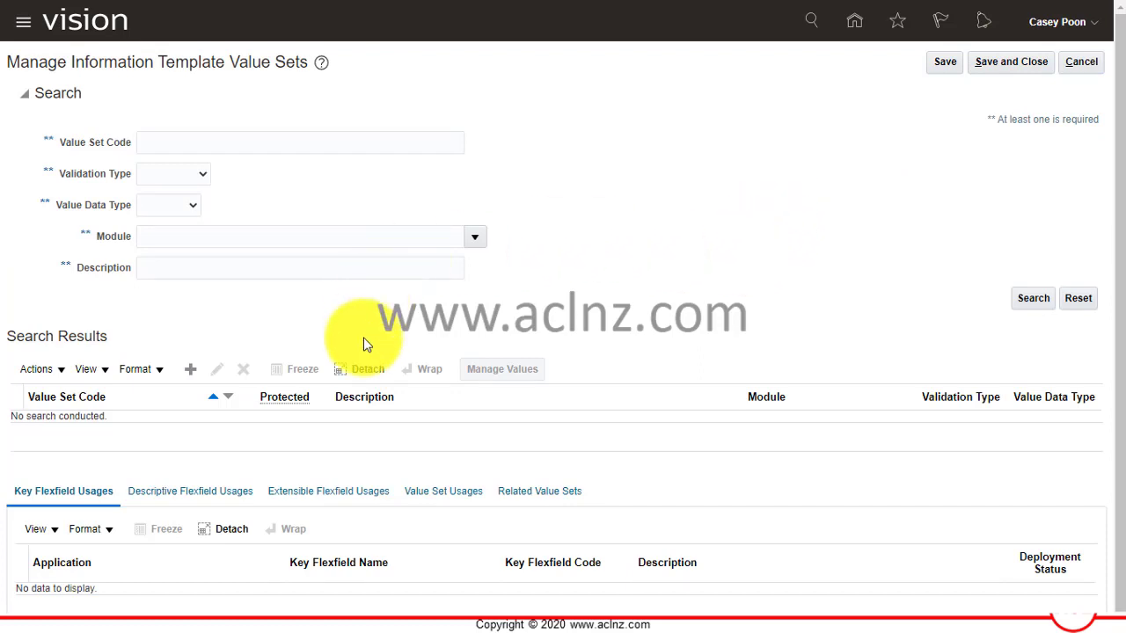
- Try searching for the value set by the codes 100, 100_CHARACTERS and 100%
click(310, 144)
text(100)
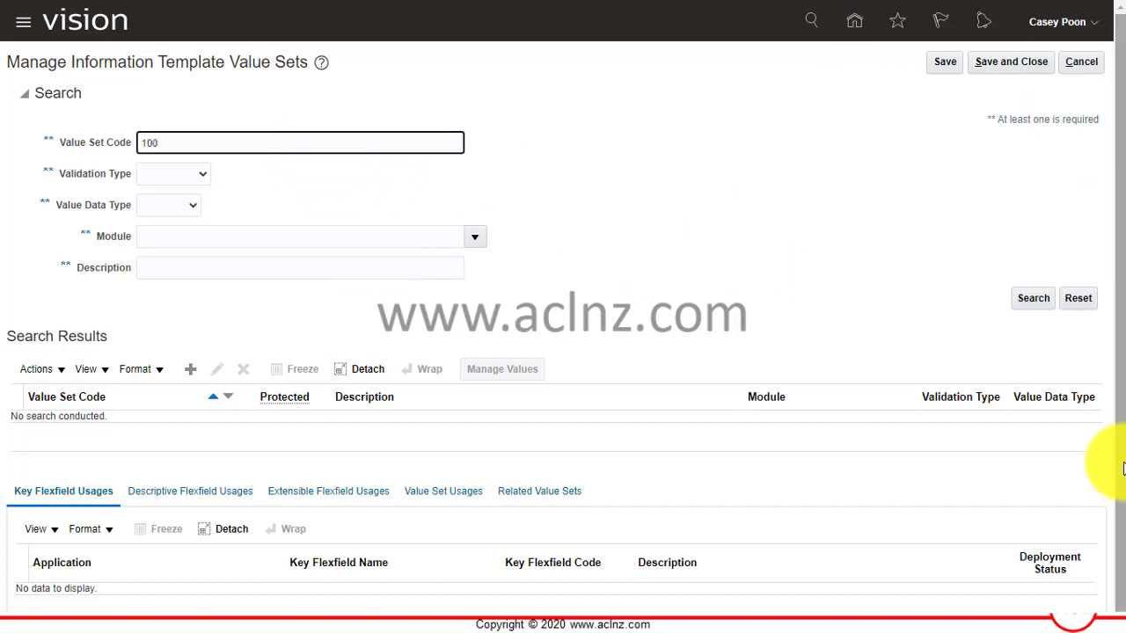
click(1030, 300)
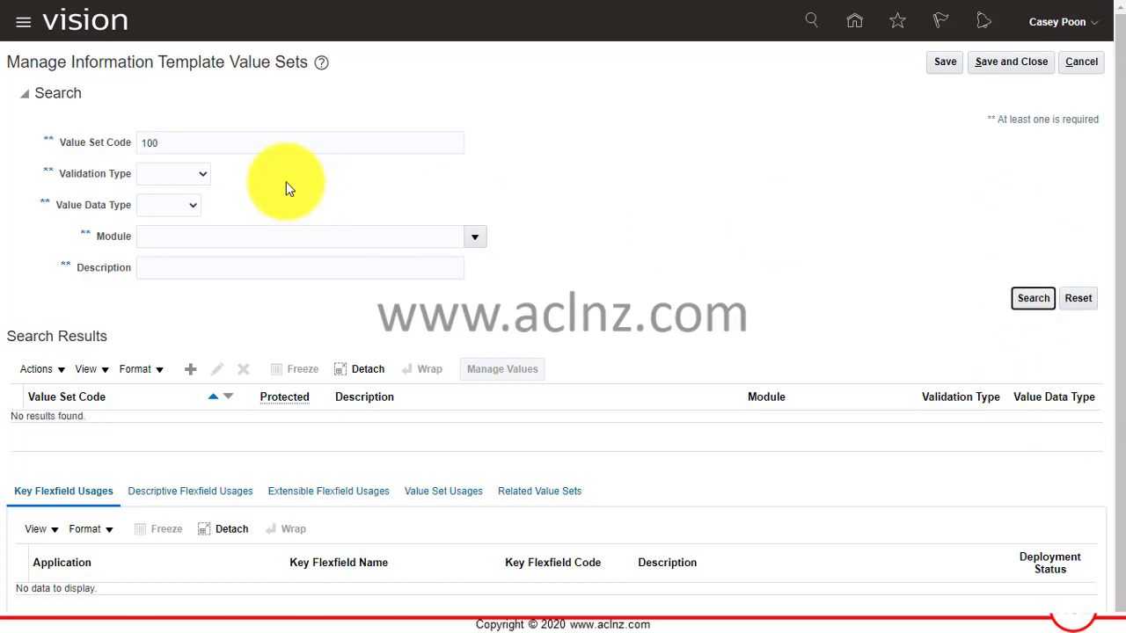
click(263, 142)
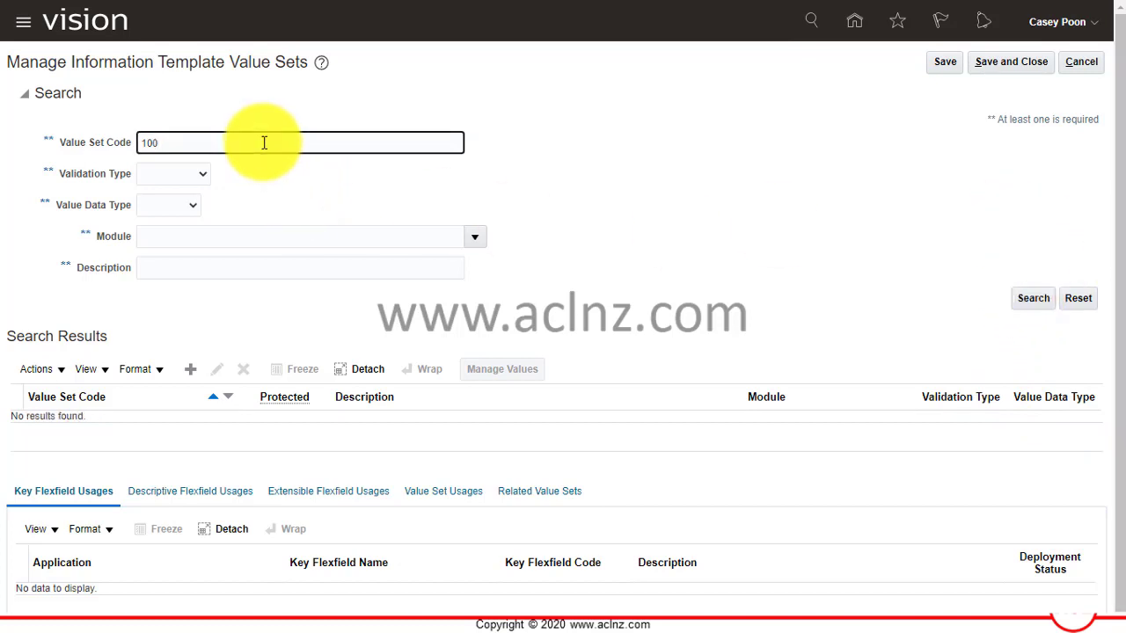
text(_CHARACTERS)
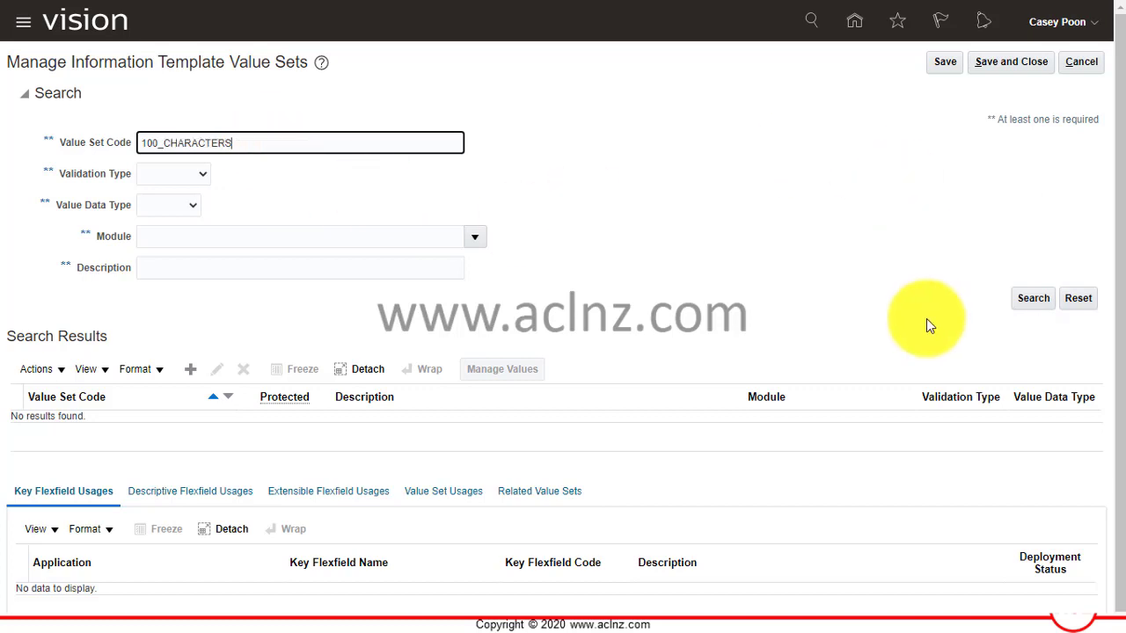
click(1035, 301)
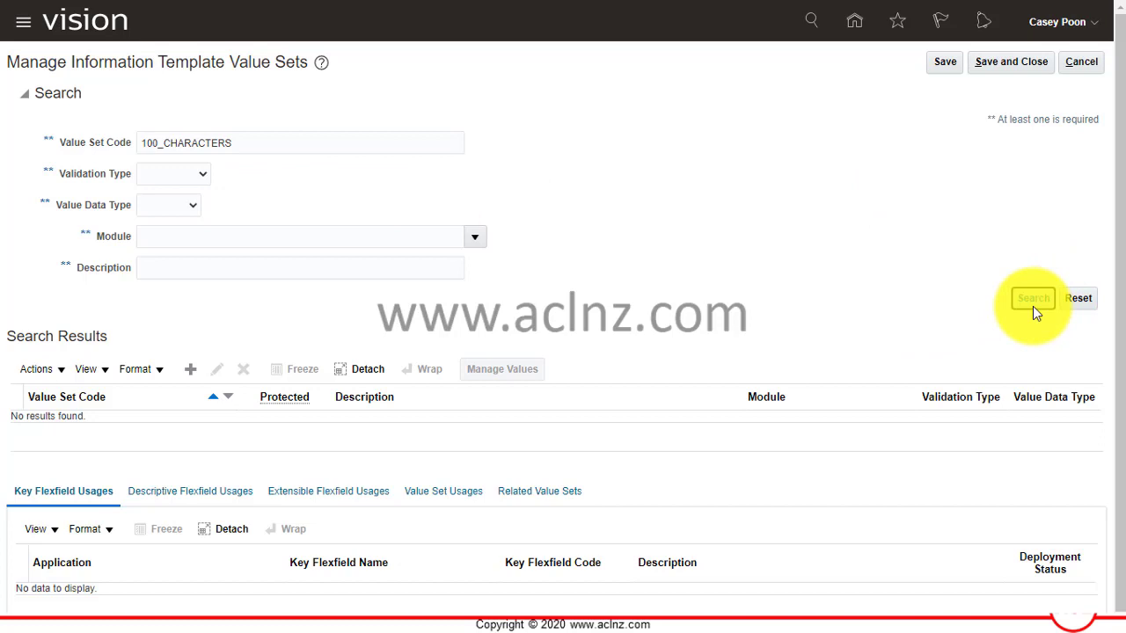
click(172, 145)
drag(172, 145, 334, 146)
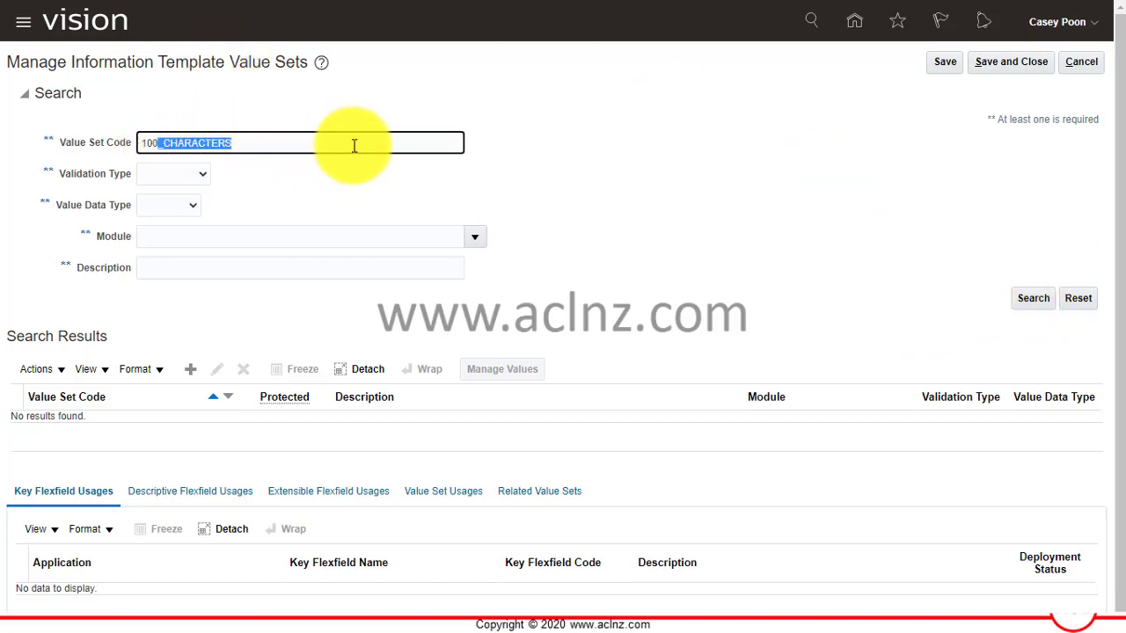
text(%)
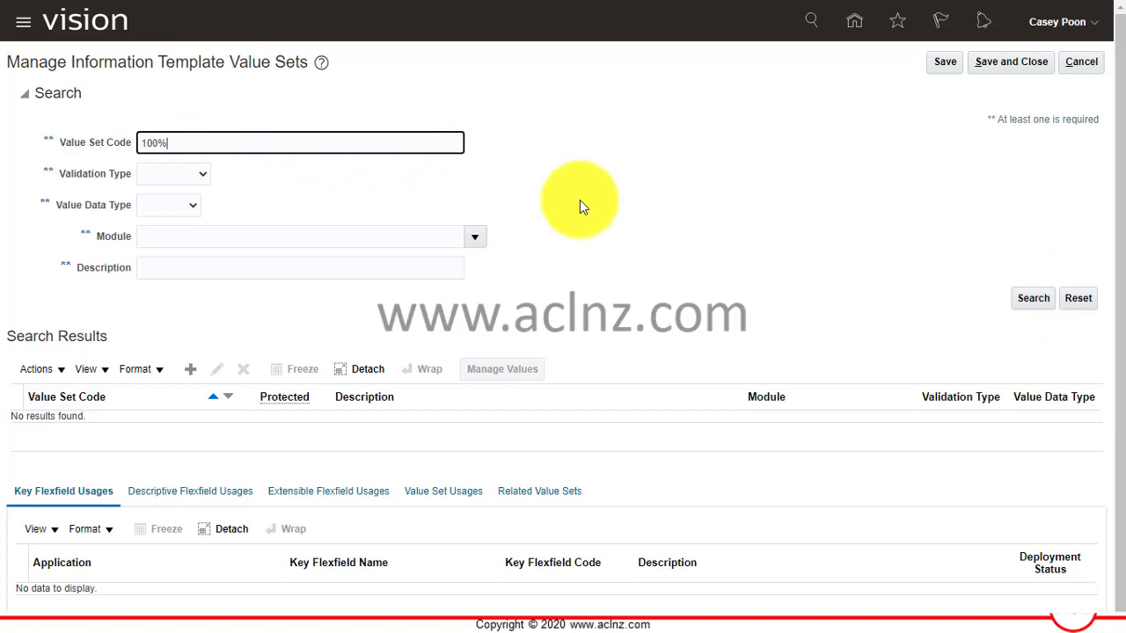
click(1032, 299)
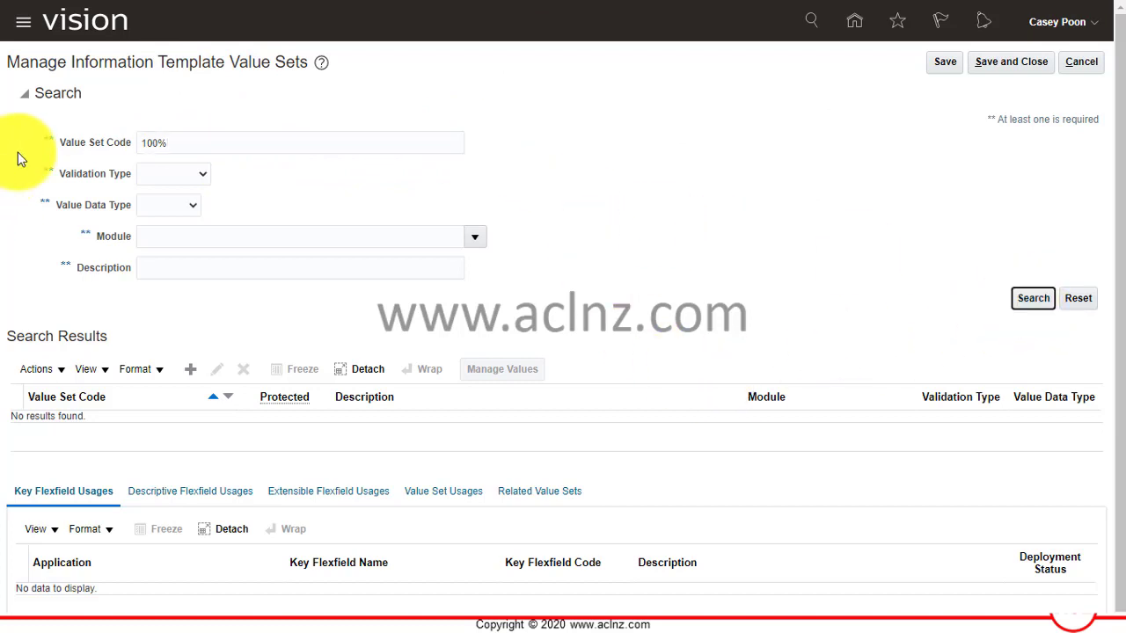
- Clear the value set code criterion and search by the module Self Service Procurement Common Components
click(133, 144)
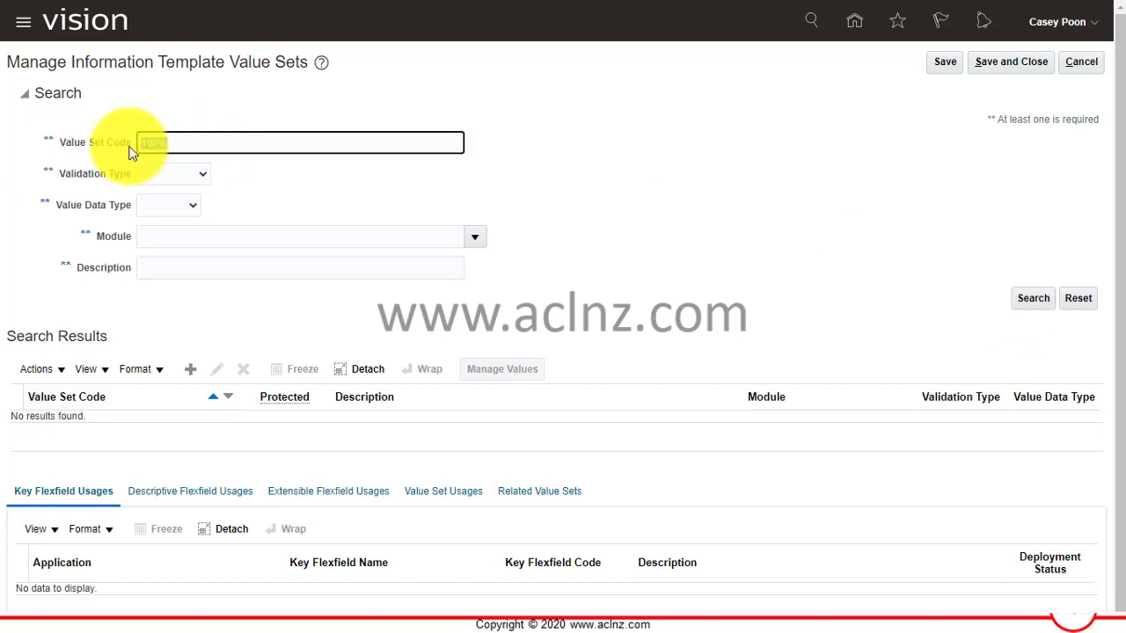
key(BackSpace)
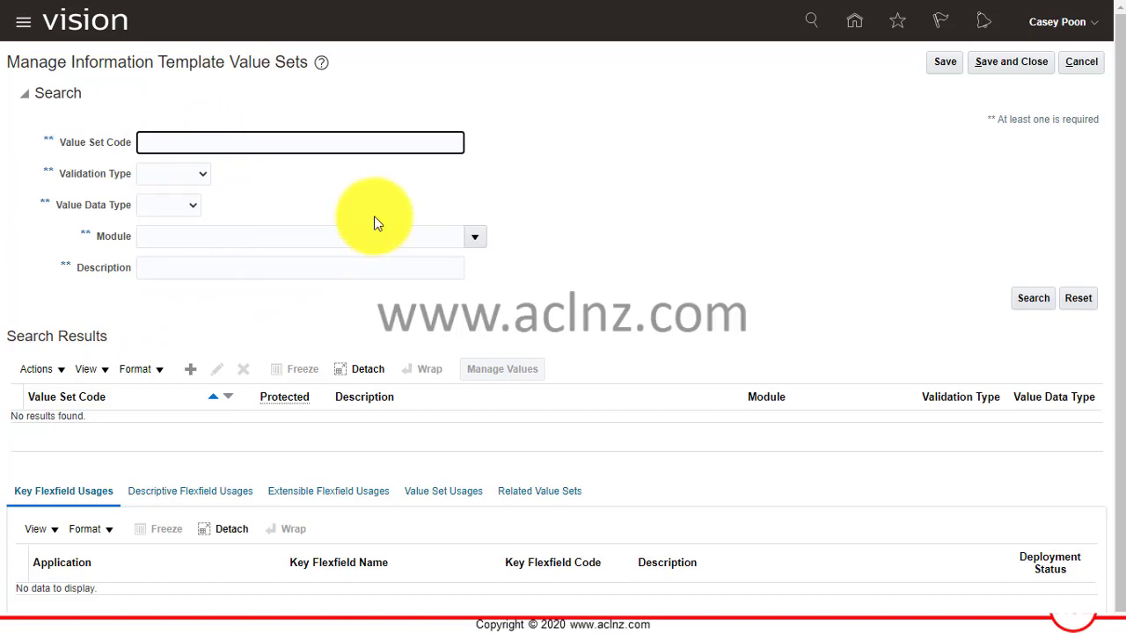
click(473, 238)
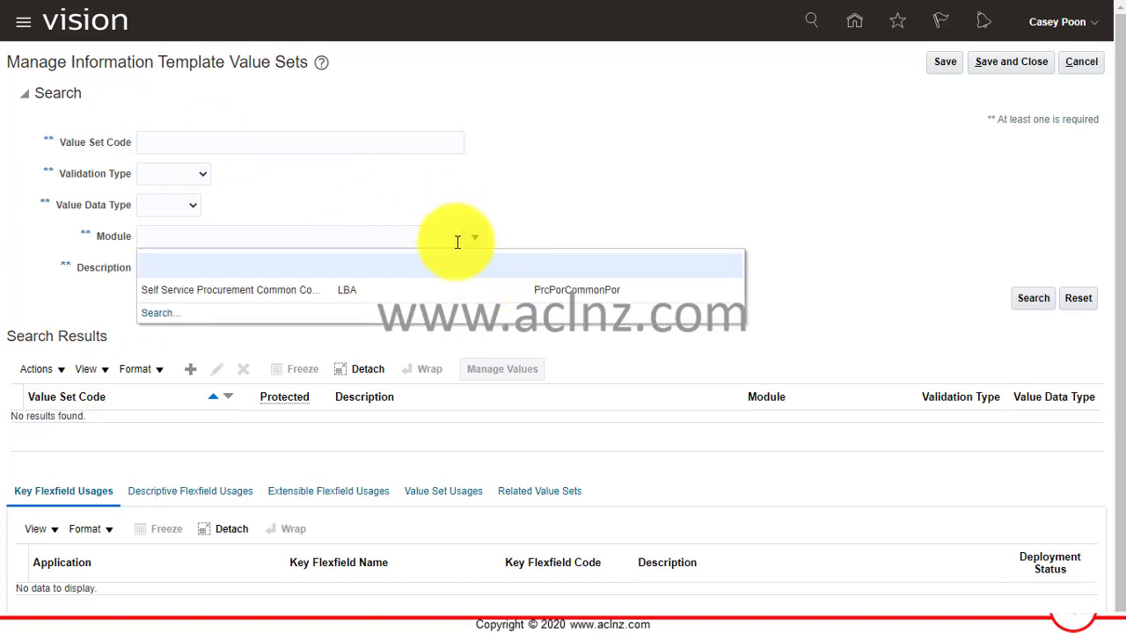
click(375, 288)
click(1033, 298)
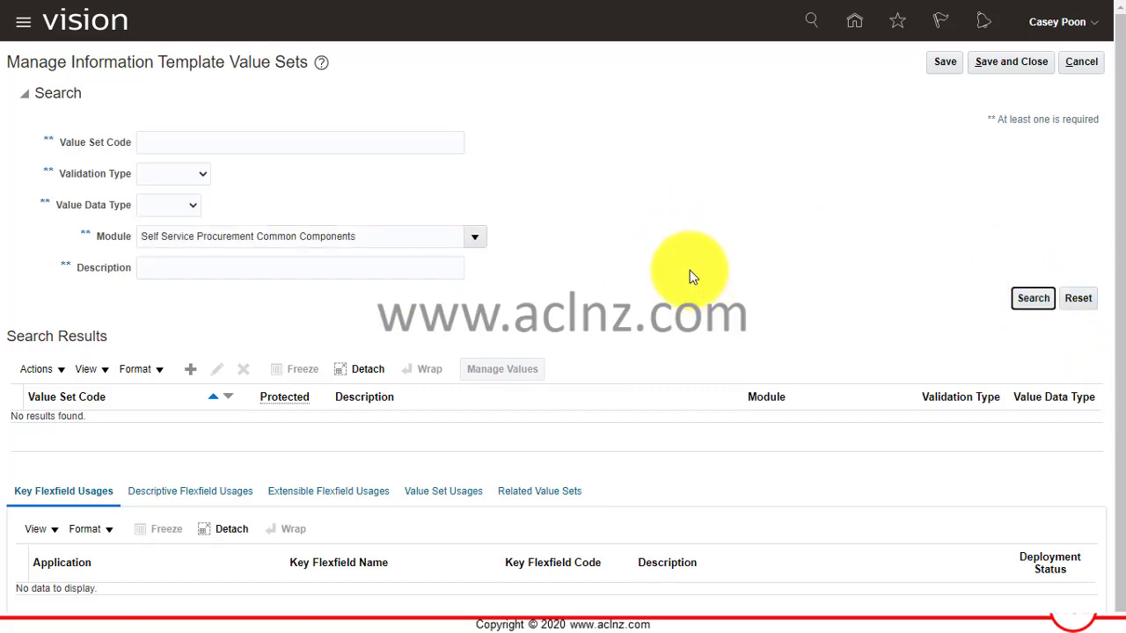
click(1038, 299)
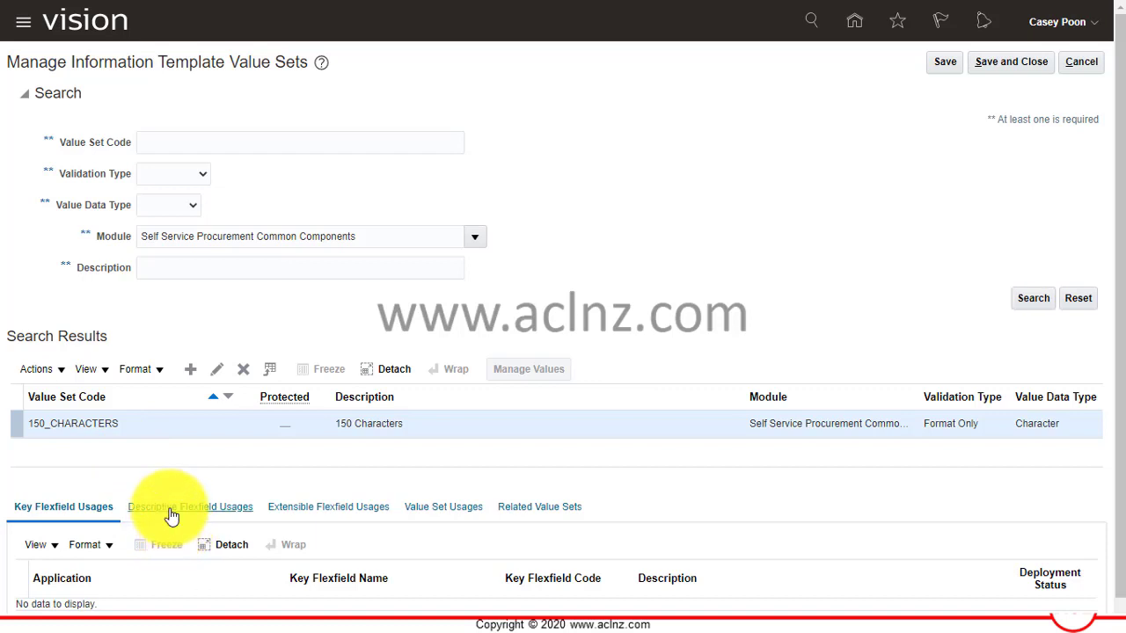
- Review the 150_CHARACTERS value set's extensible flexfield usages, value set usages, related value sets and key flexfield usages
click(331, 517)
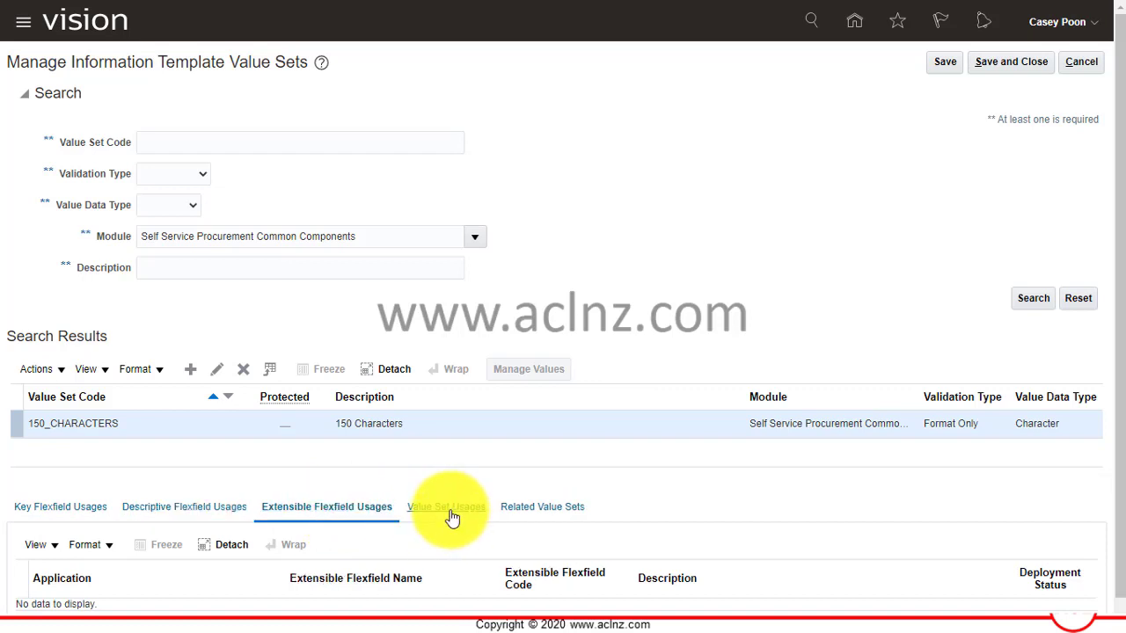
click(451, 517)
click(540, 508)
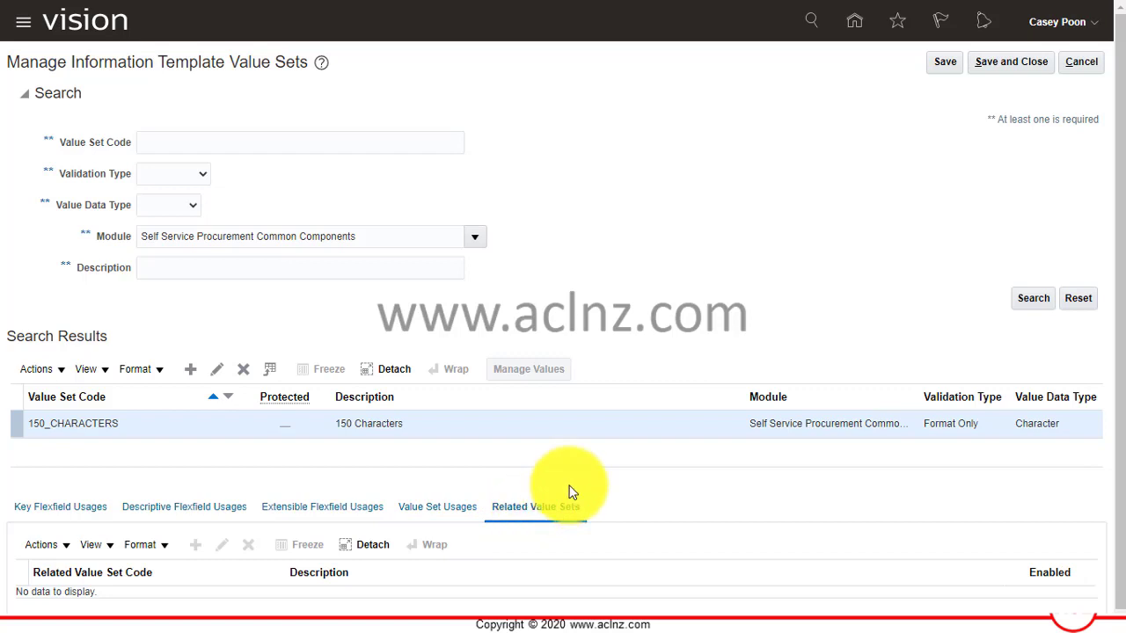
click(51, 508)
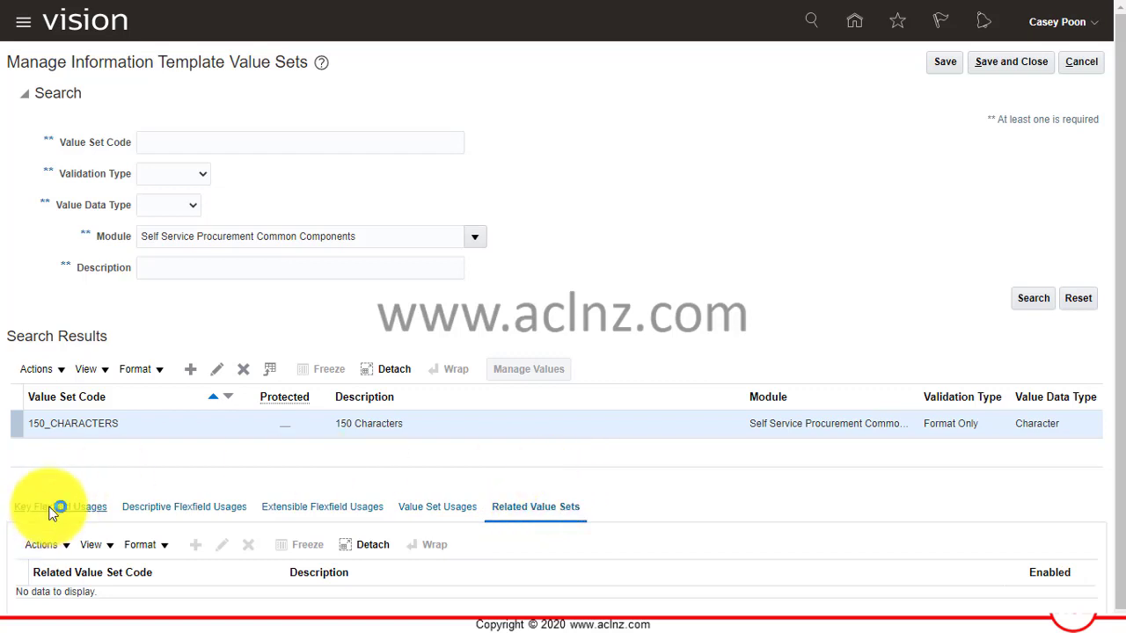
scroll(59, 502, down, 1)
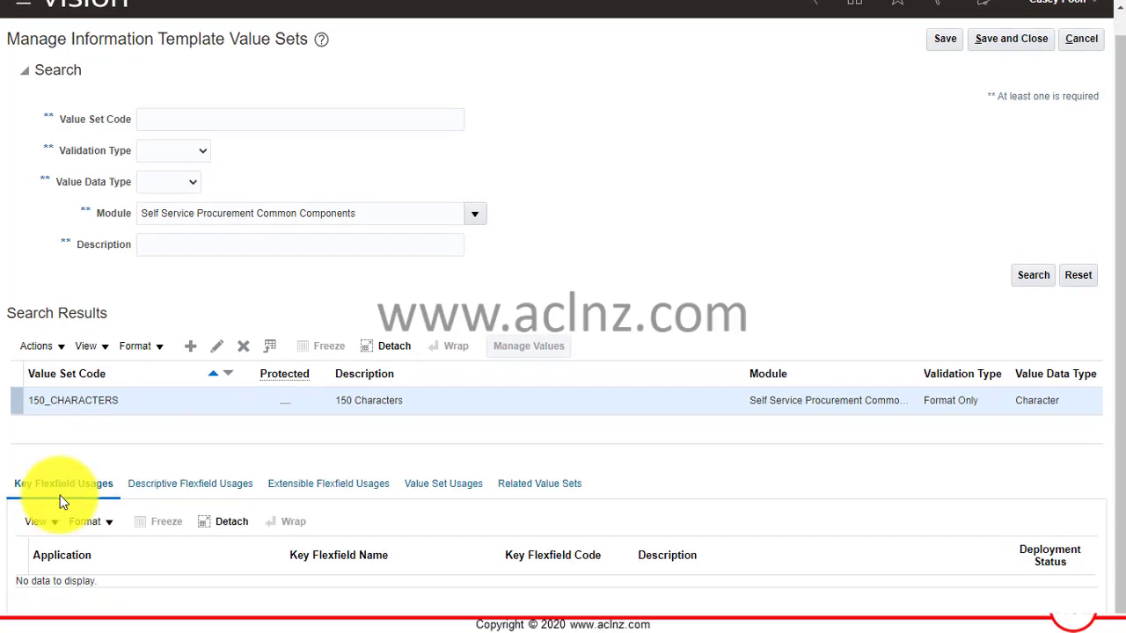